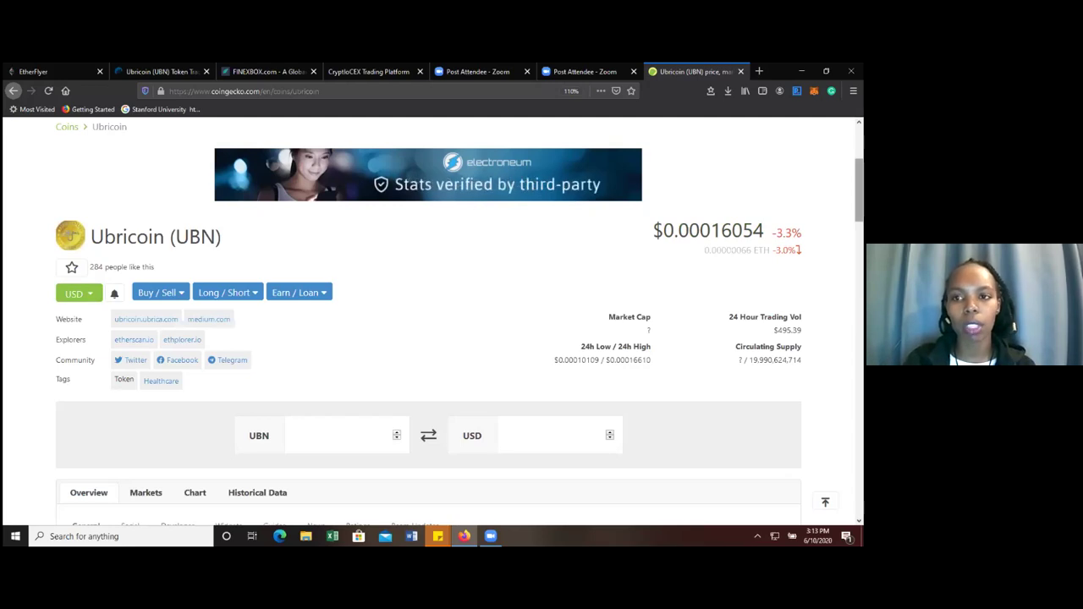
# - Set the Ubricoin price chart on CoinGecko to 180 days and review the chart and the price summary below it
pyautogui.scroll(-5, 457, 322)
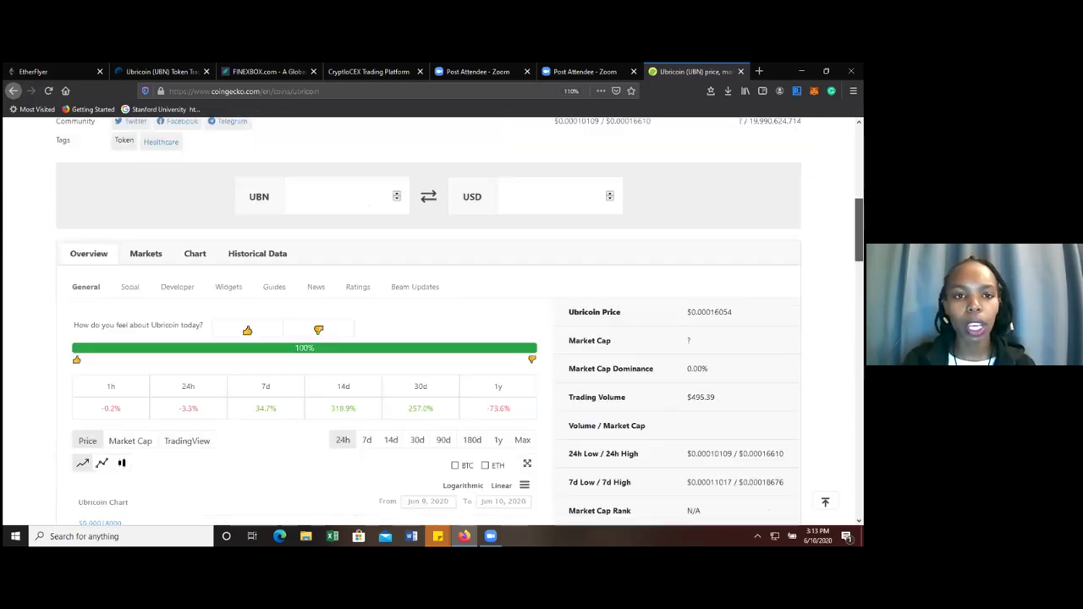
pyautogui.scroll(1, 461, 322)
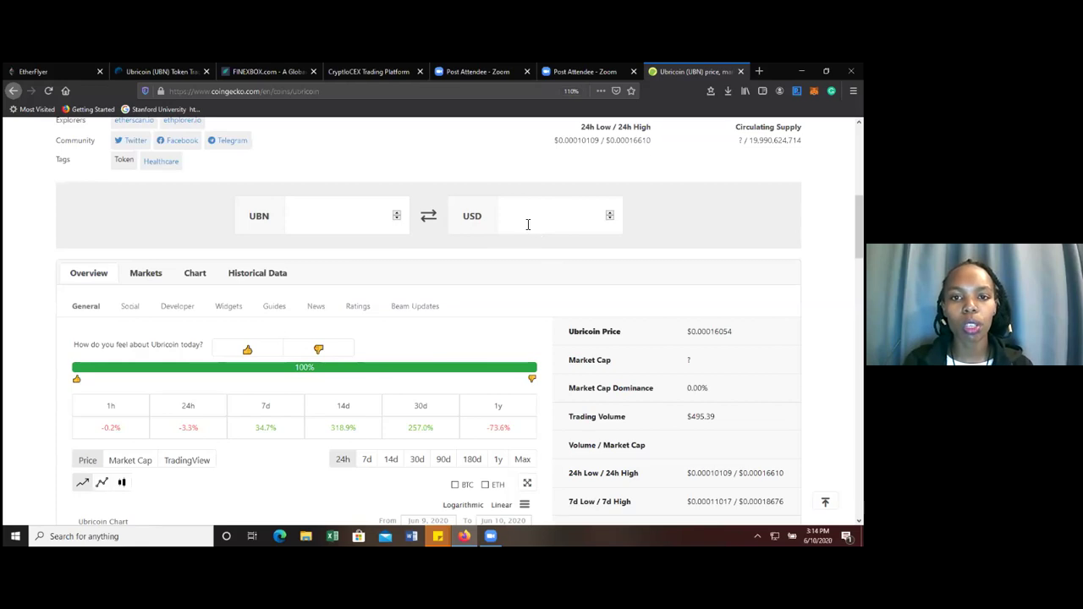
pyautogui.click(528, 222)
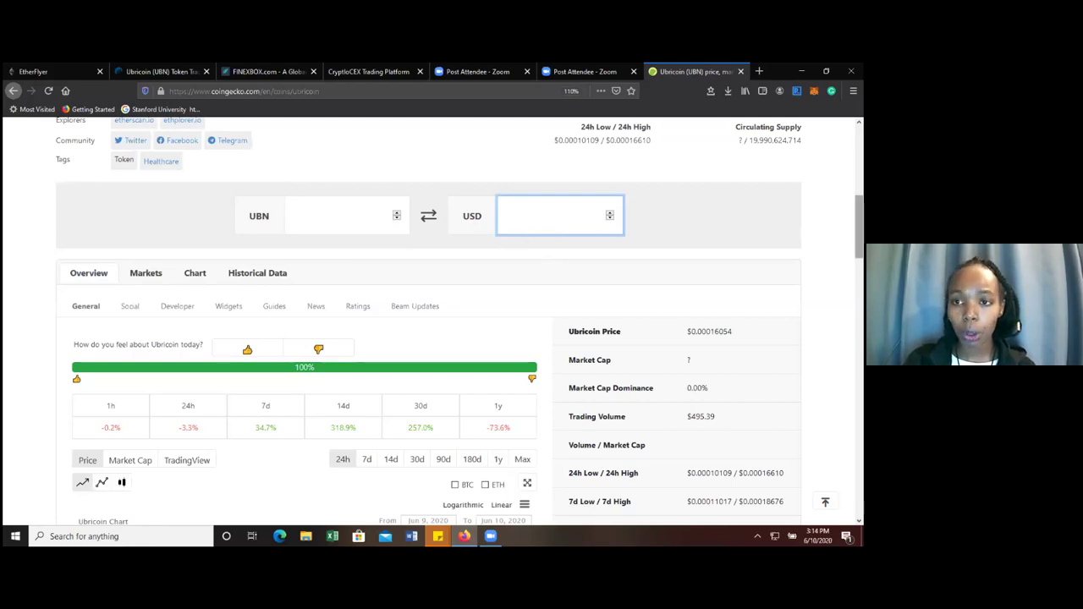
pyautogui.scroll(-1, 457, 322)
pyautogui.scroll(-3, 457, 322)
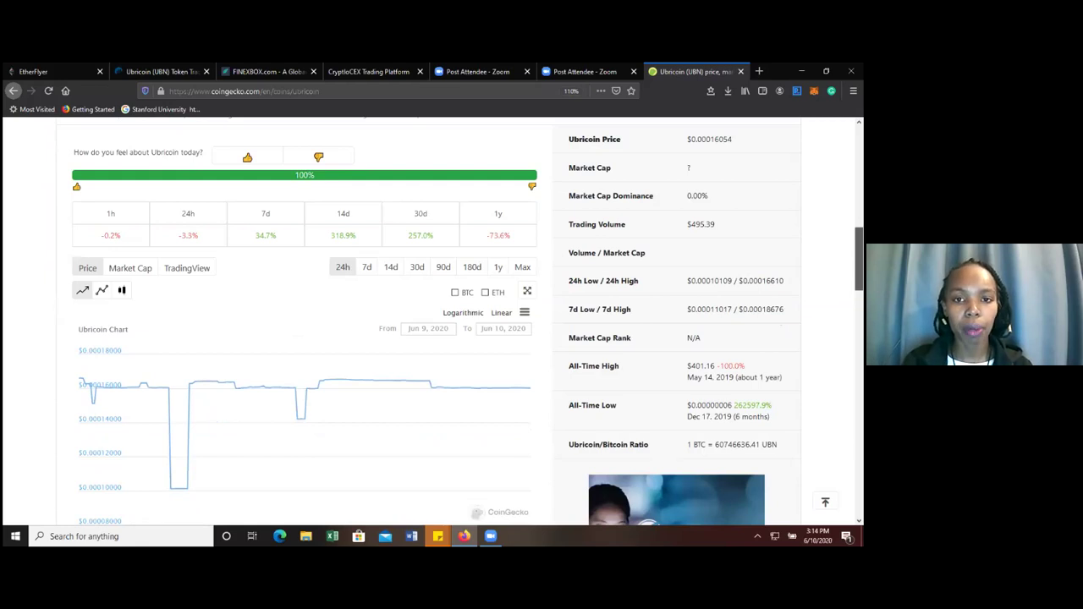
pyautogui.scroll(-2, 462, 160)
pyautogui.click(472, 152)
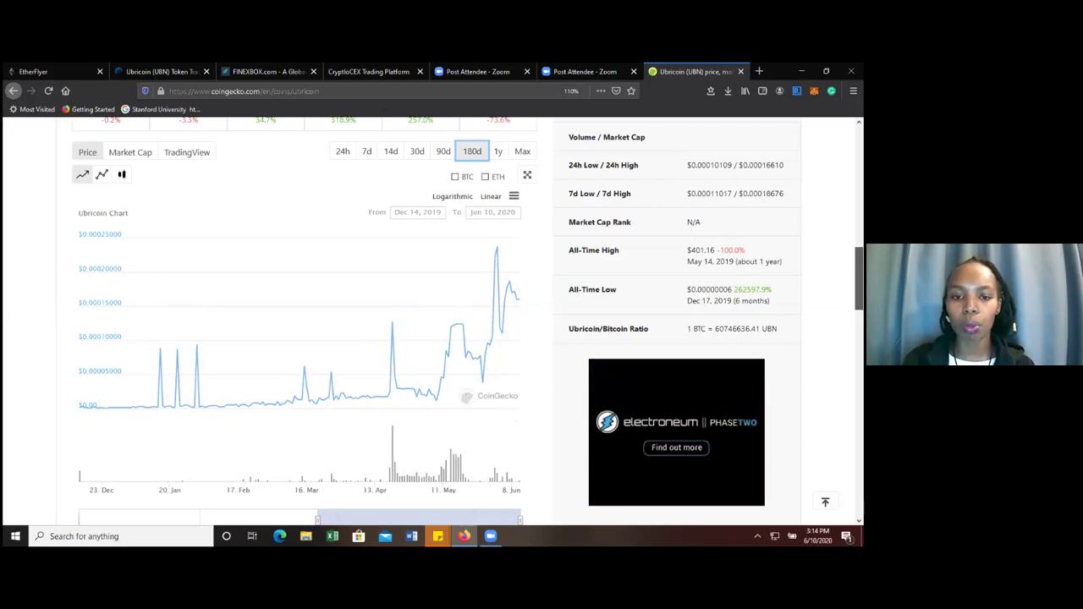
pyautogui.scroll(-3, 432, 322)
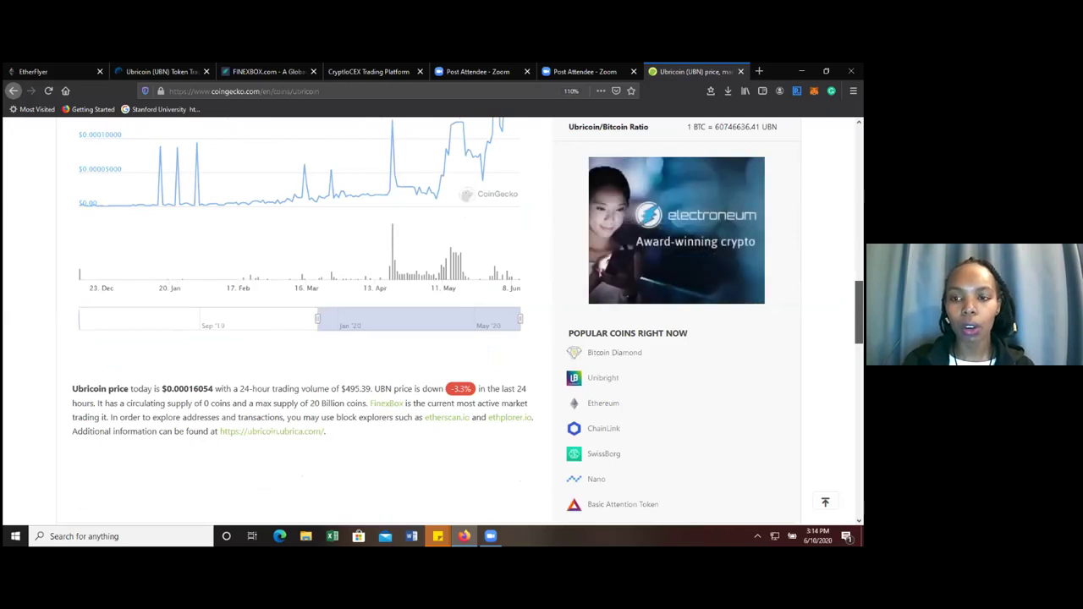
pyautogui.scroll(-1, 436, 322)
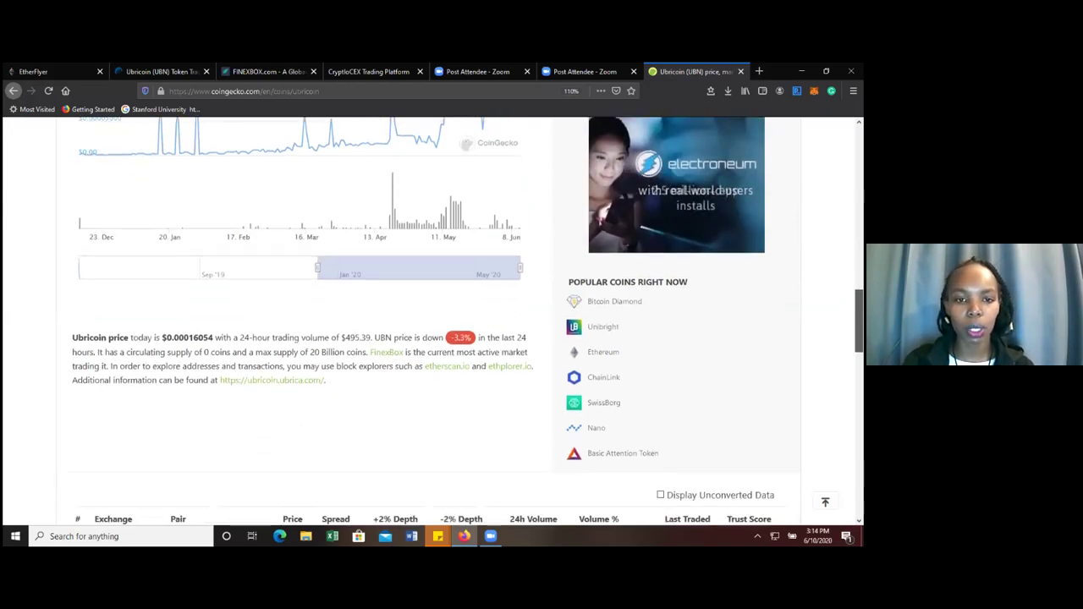
pyautogui.scroll(2, 435, 321)
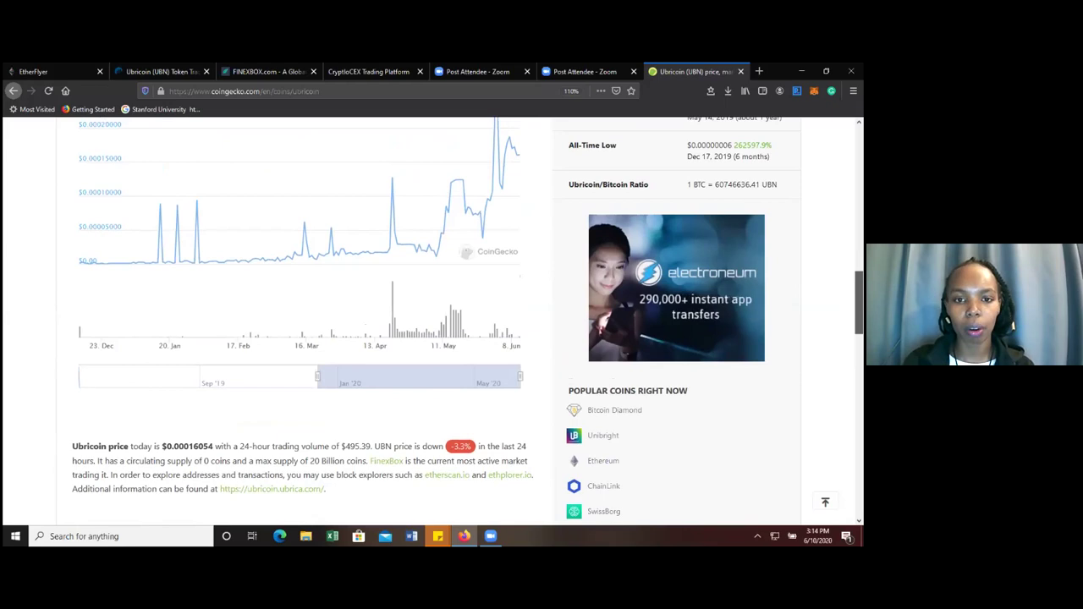
pyautogui.scroll(5, 665, 241)
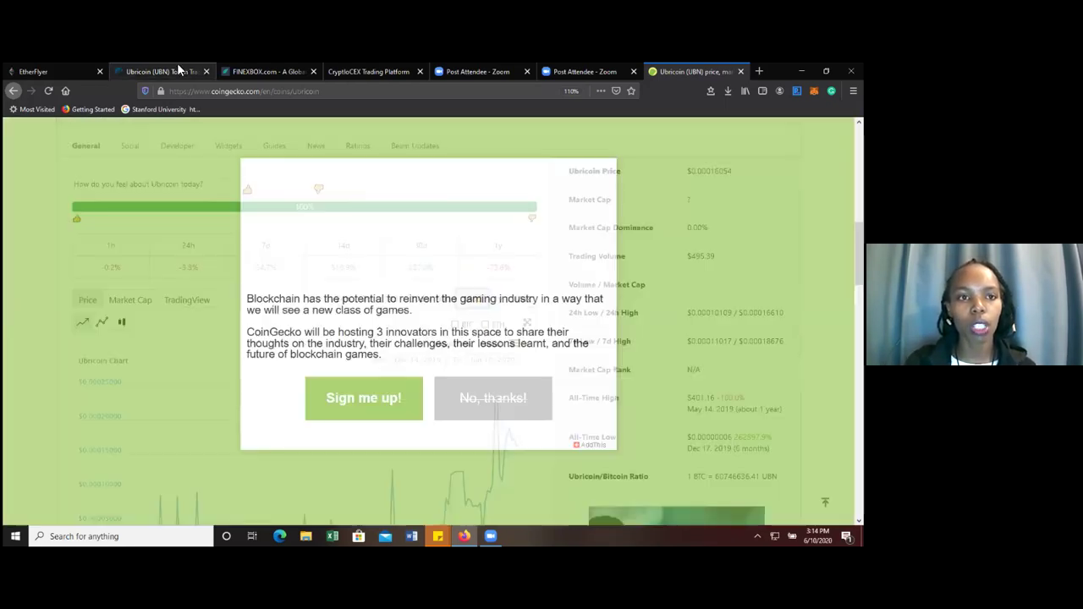
# - Switch to the Ubricoin token page on Etherscan and review its overview and profile summary
pyautogui.click(177, 65)
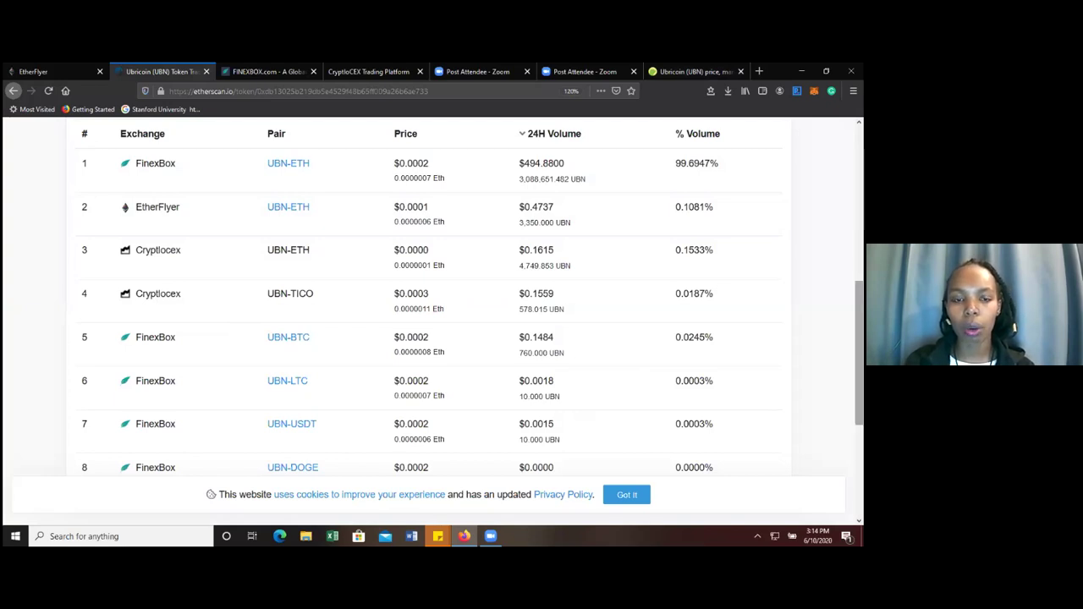
pyautogui.scroll(4, 466, 321)
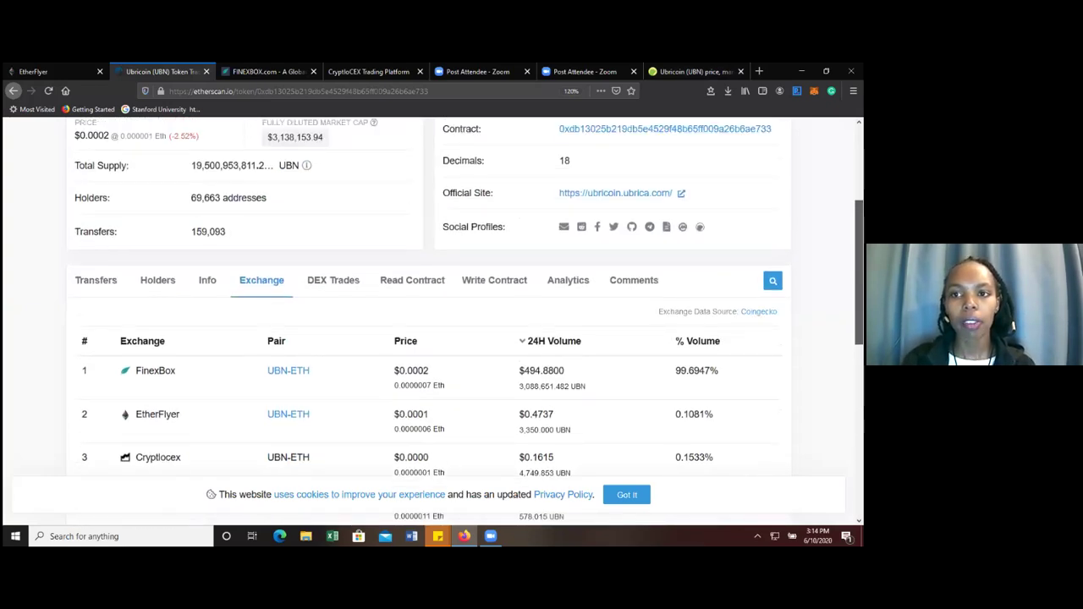
pyautogui.scroll(3, 466, 322)
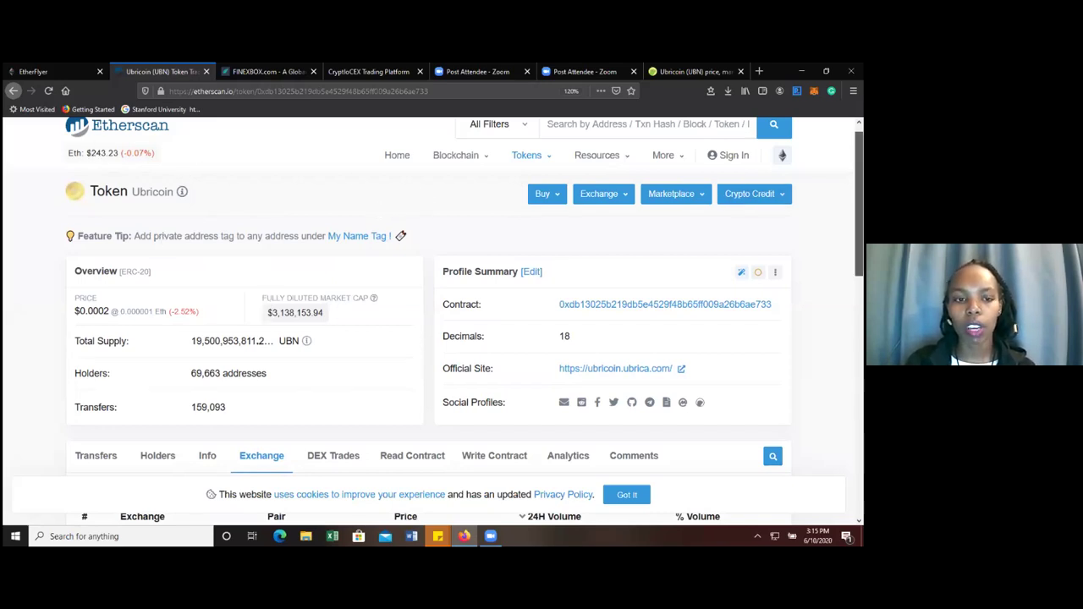
pyautogui.scroll(-1, 464, 321)
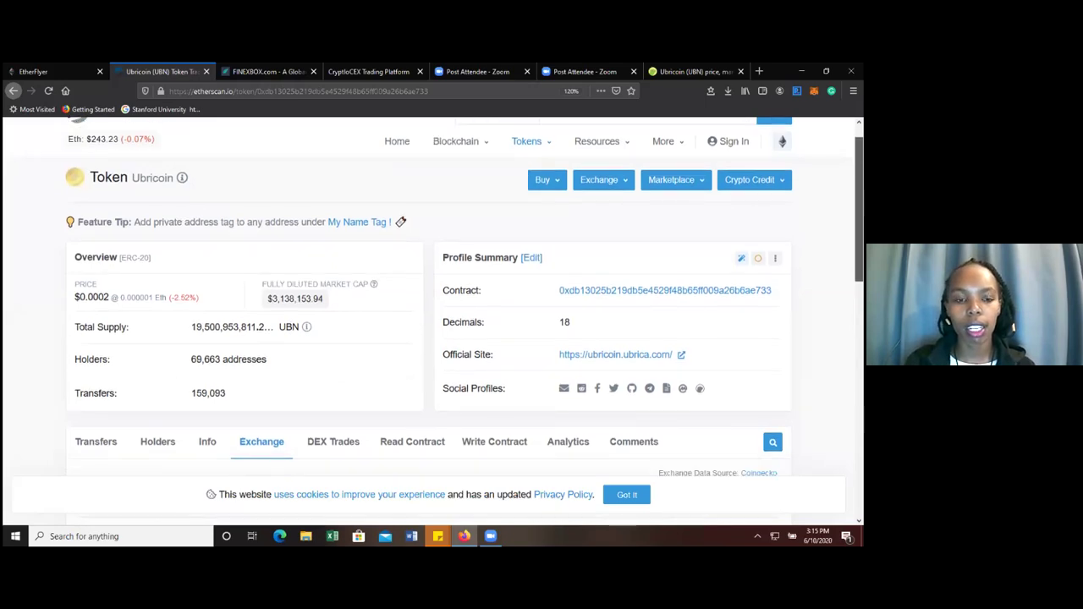
pyautogui.scroll(1, 465, 320)
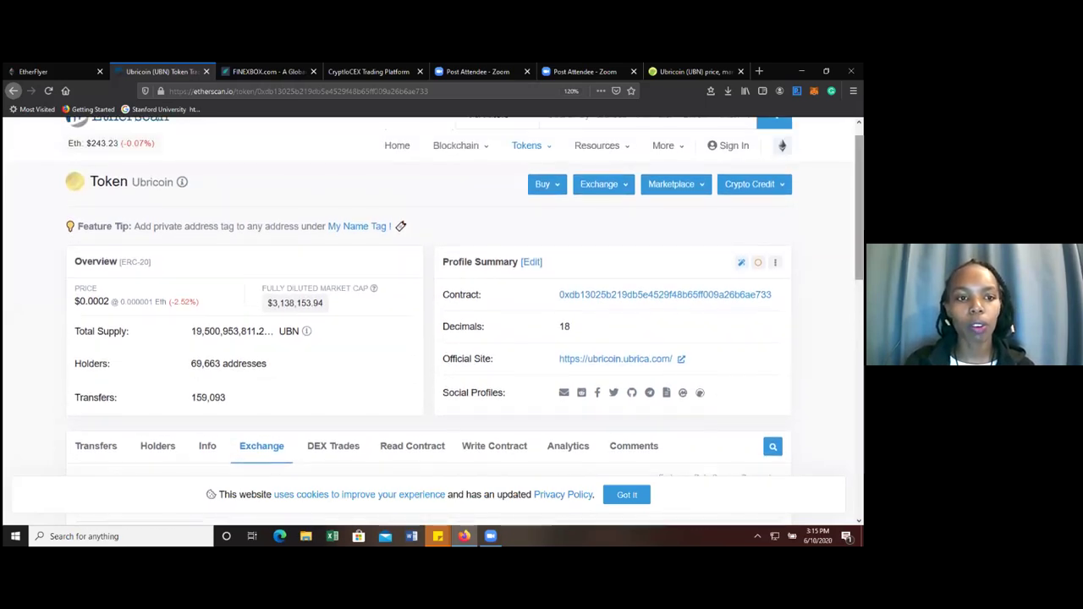
pyautogui.moveTo(439, 159)
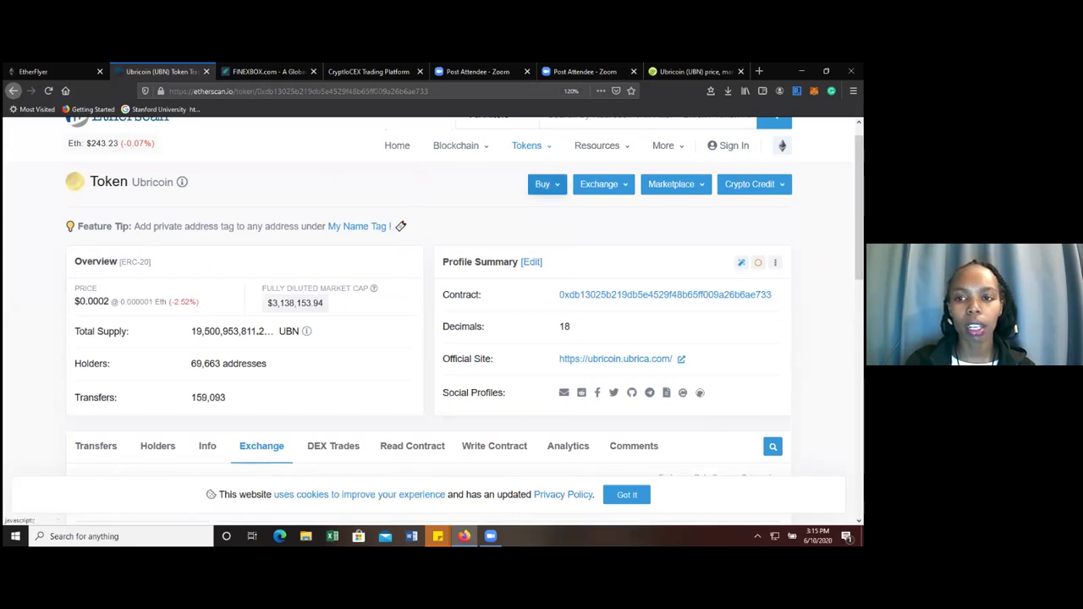
pyautogui.scroll(1, 464, 321)
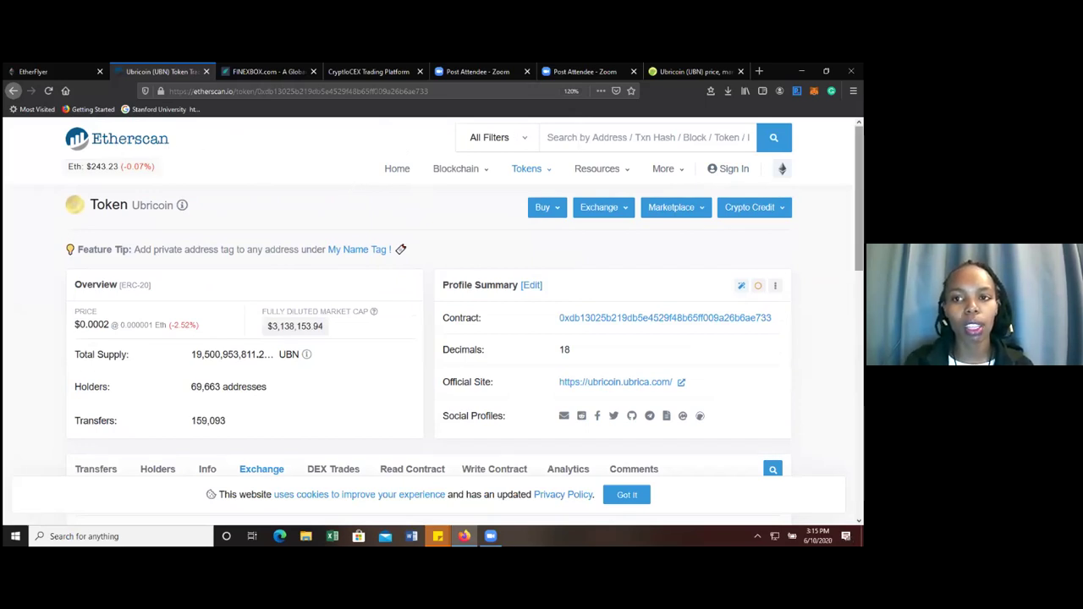
# - Examine the exchanges that list Ubricoin, including their trading pairs, prices and 24-hour volumes
pyautogui.scroll(-1, 859, 203)
pyautogui.scroll(-2, 859, 203)
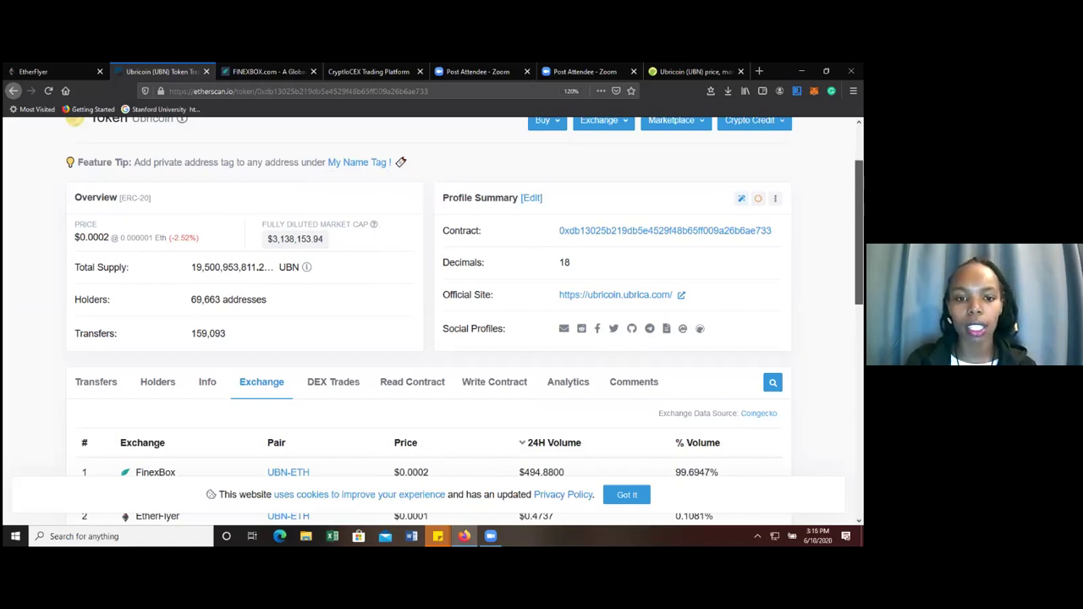
pyautogui.scroll(-3, 858, 254)
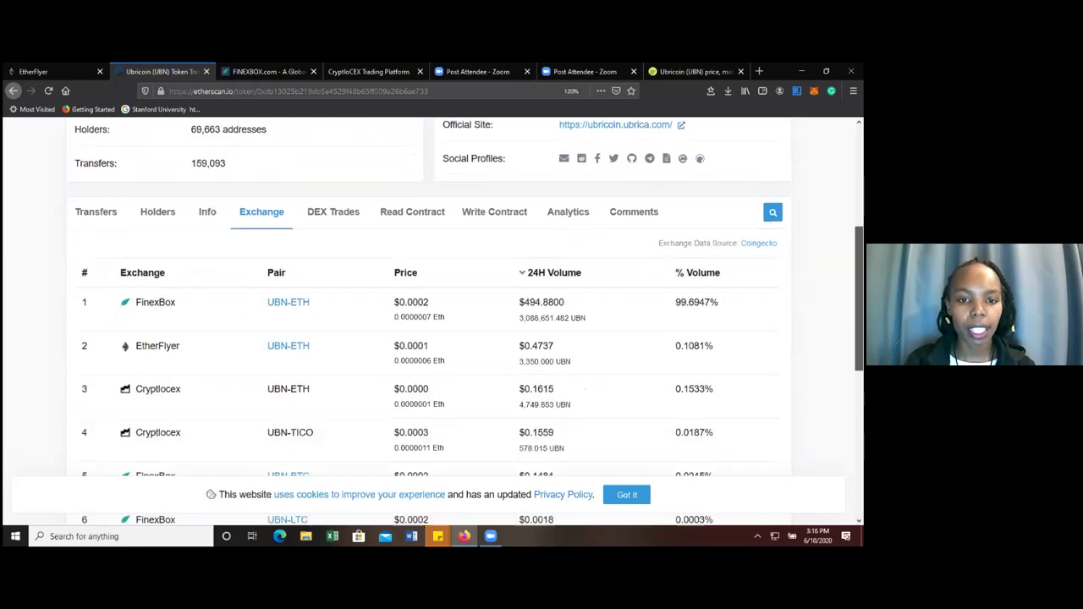
pyautogui.scroll(-1, 858, 305)
pyautogui.scroll(-2, 858, 338)
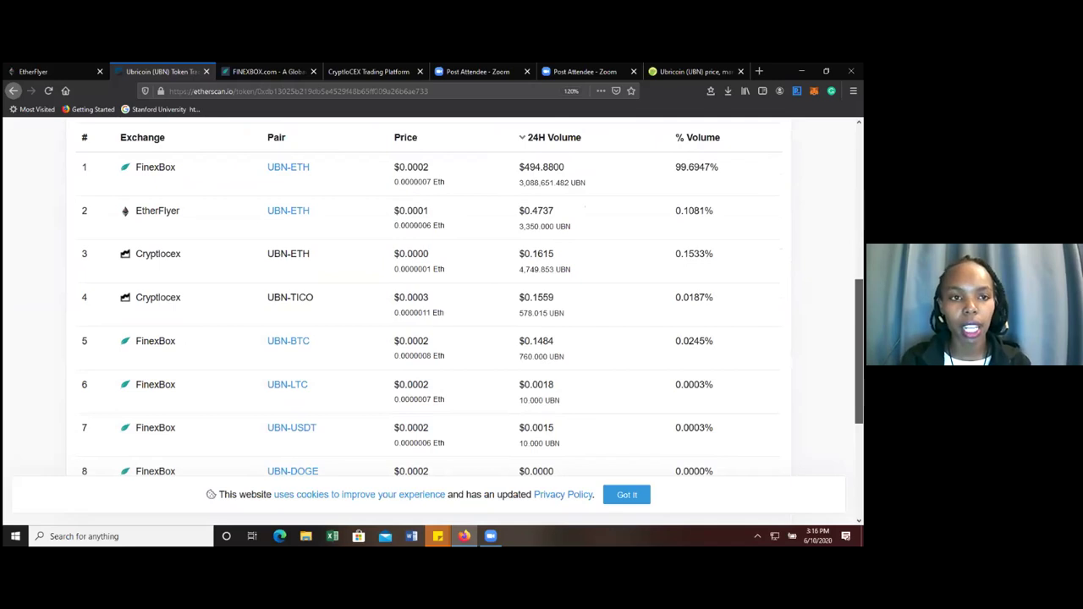
pyautogui.scroll(2, 432, 322)
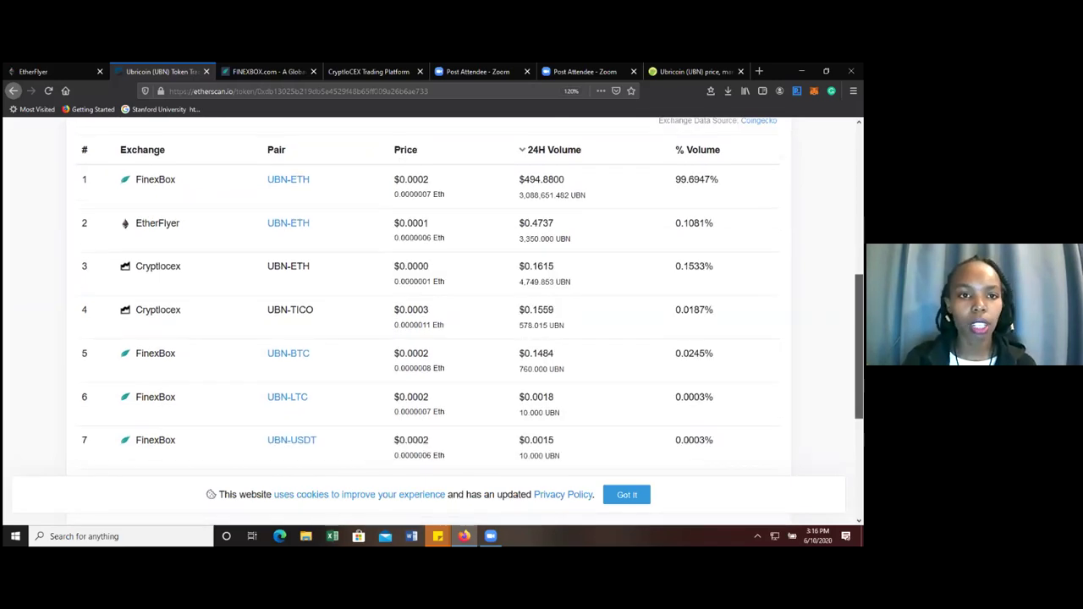
pyautogui.scroll(2, 465, 321)
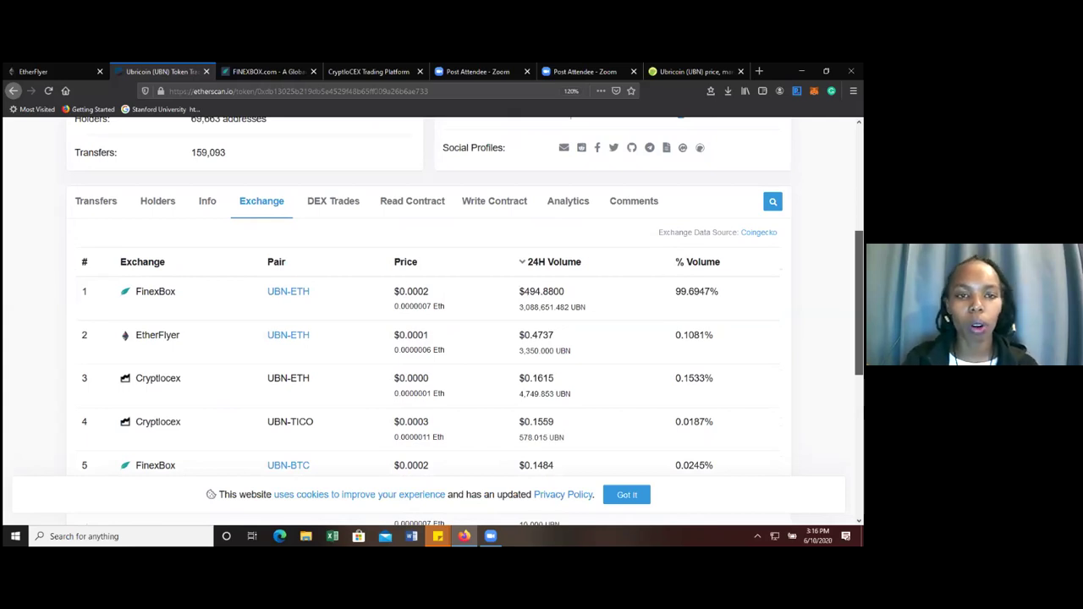
pyautogui.scroll(8, 465, 322)
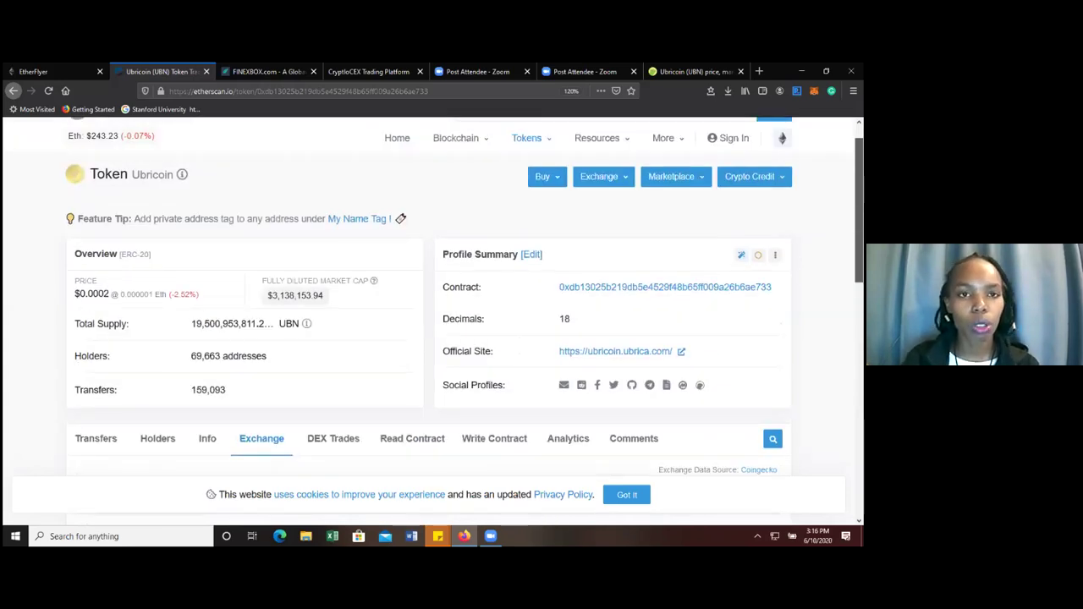
# - Open the FinexBox login page and complete the reCAPTCHA check to sign in with the prefilled credentials
pyautogui.click(272, 71)
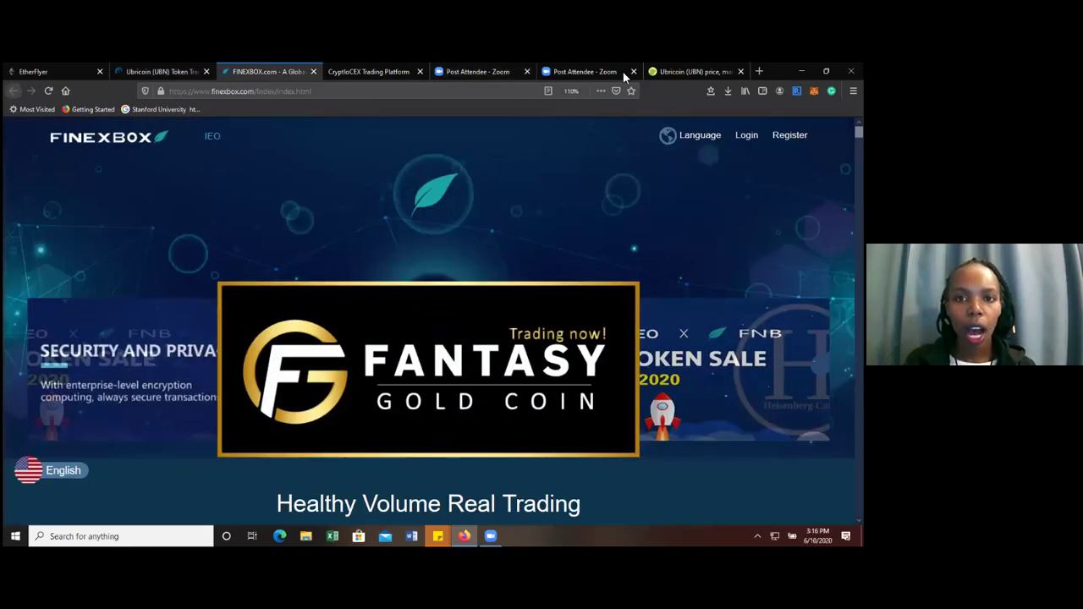
pyautogui.click(368, 71)
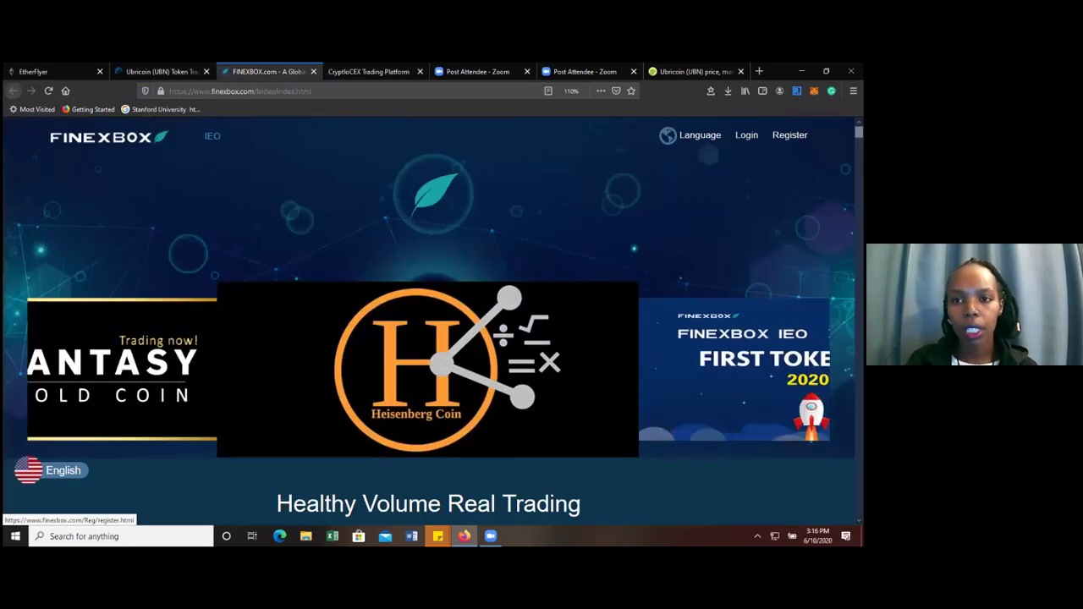
pyautogui.click(746, 135)
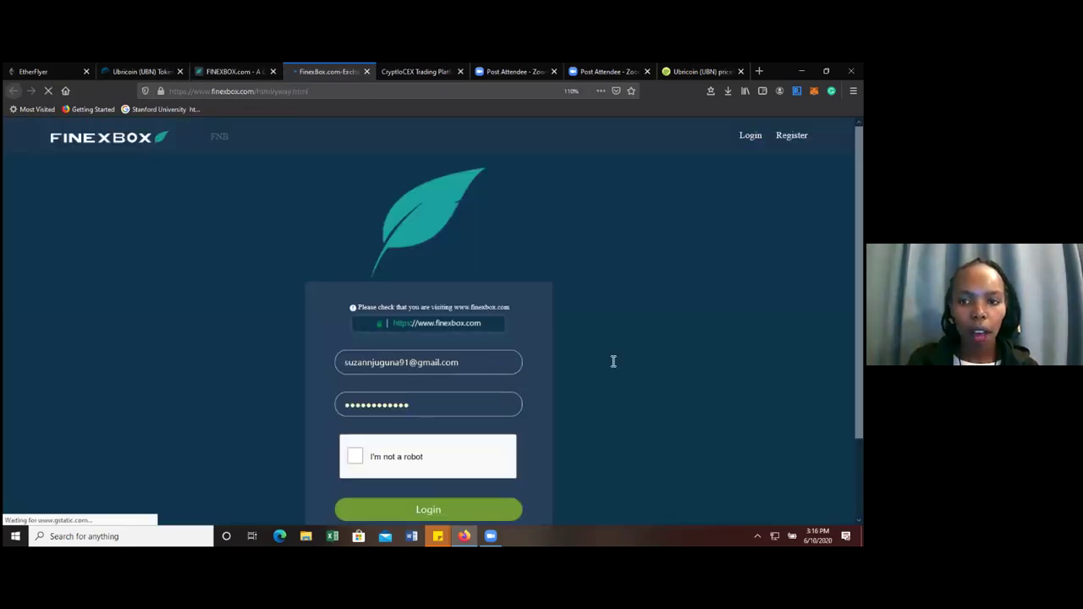
pyautogui.scroll(-2, 417, 395)
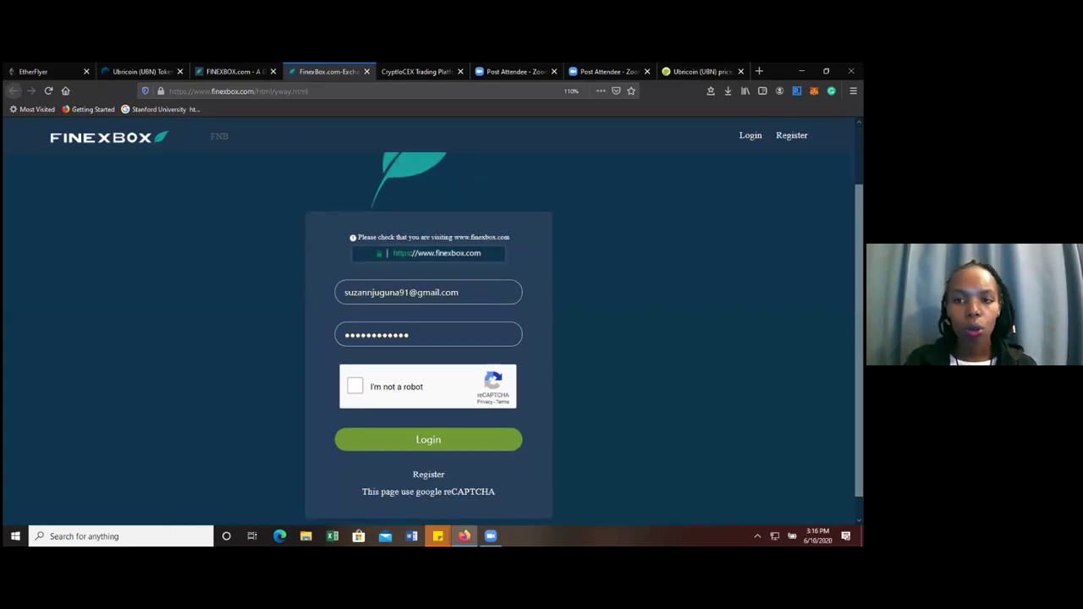
pyautogui.click(356, 388)
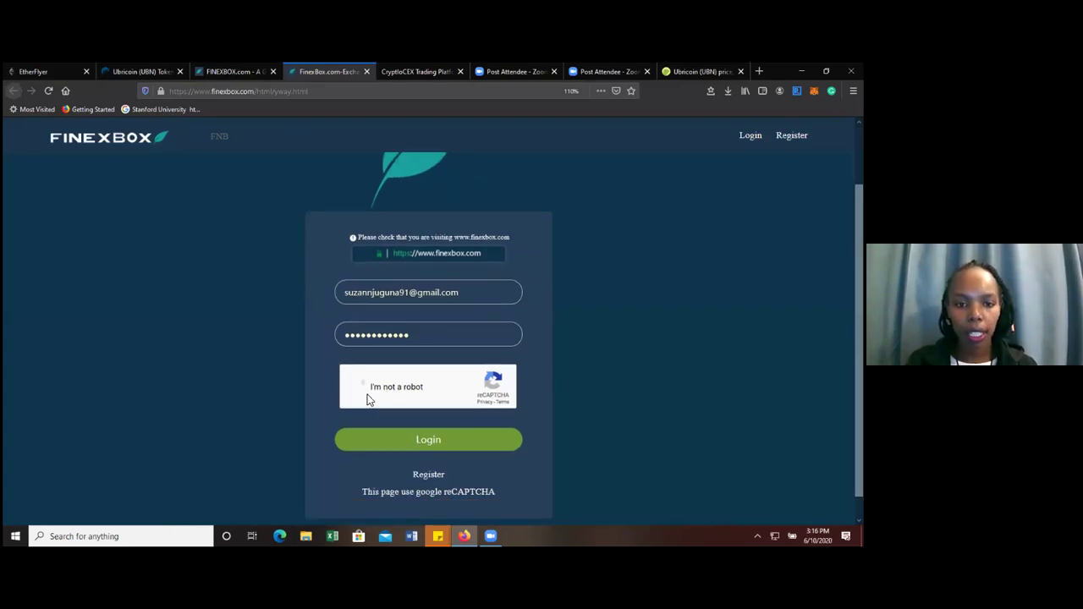
pyautogui.click(417, 446)
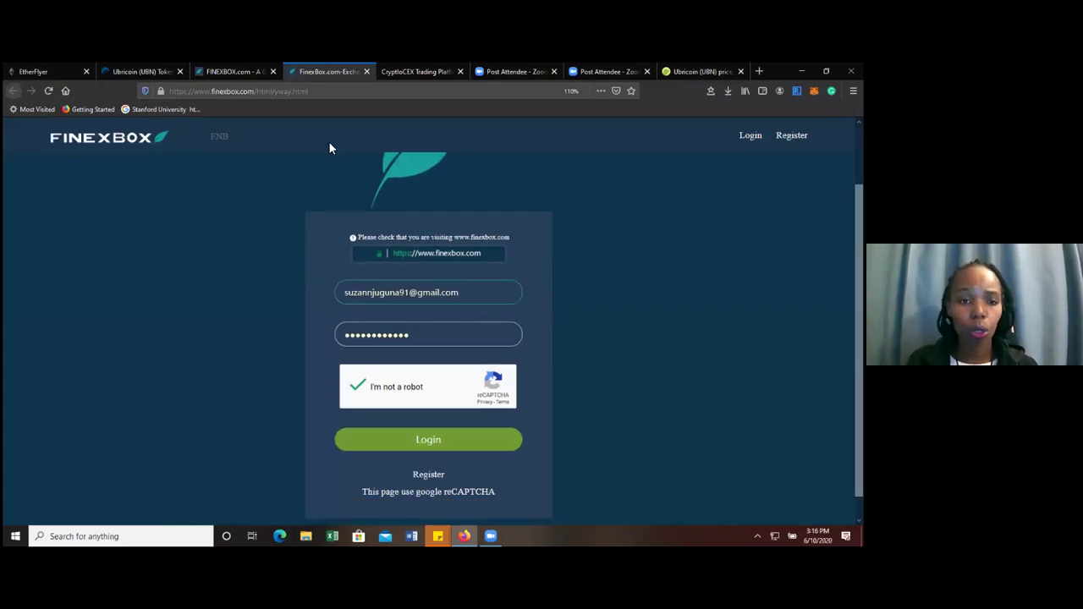
# - Open the FinexBox UBN-ETH market from Etherscan's exchange list and review its buy and sell orders
pyautogui.click(150, 71)
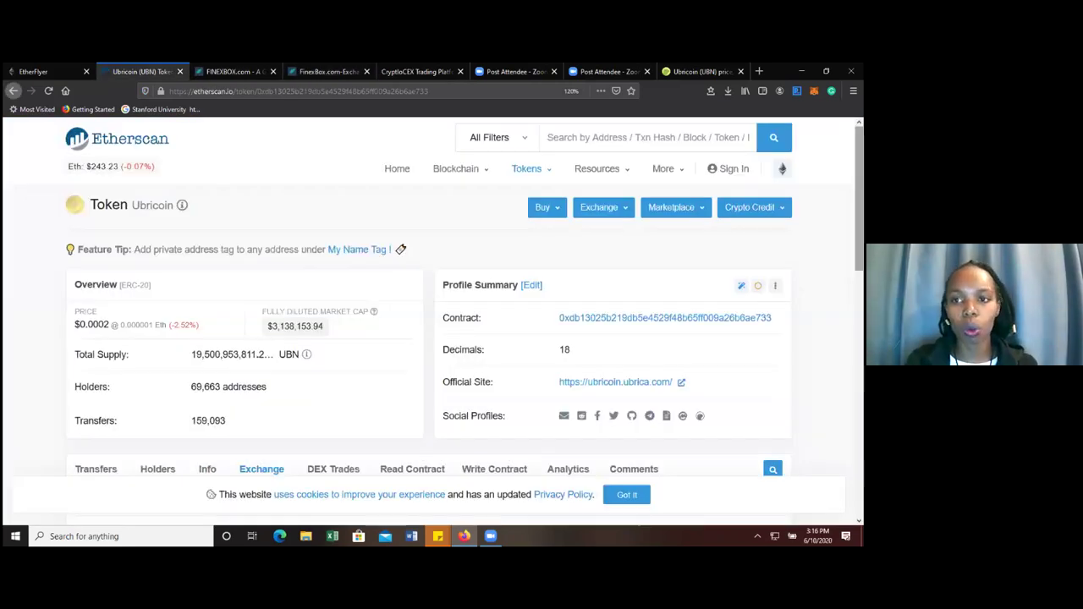
pyautogui.scroll(-3, 463, 322)
pyautogui.scroll(-1, 356, 334)
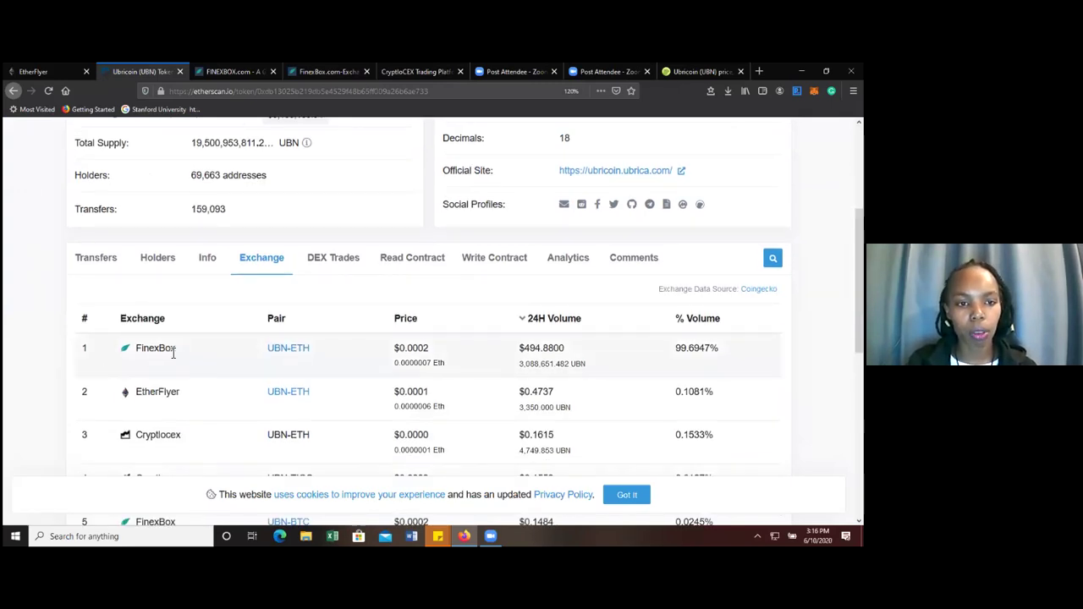
pyautogui.click(281, 351)
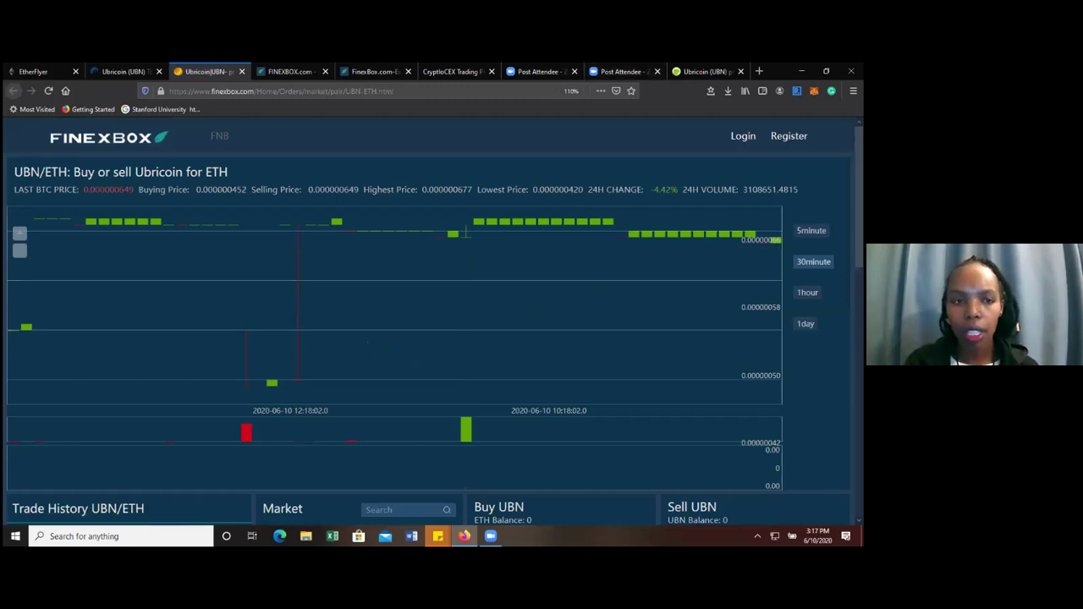
pyautogui.scroll(-3, 466, 231)
pyautogui.scroll(-5, 435, 339)
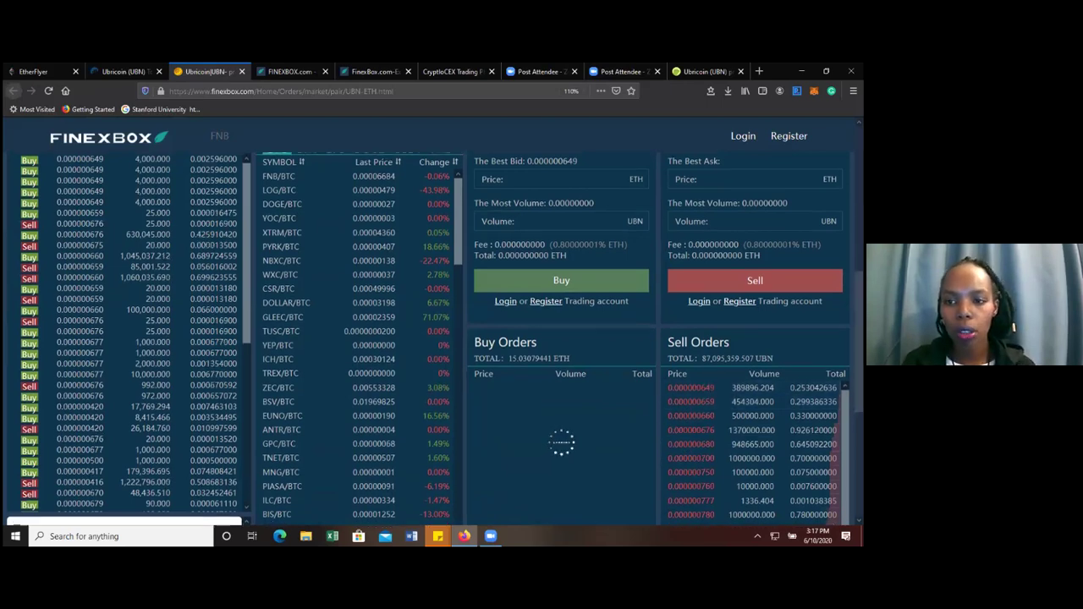
pyautogui.scroll(2, 432, 338)
pyautogui.scroll(-3, 656, 394)
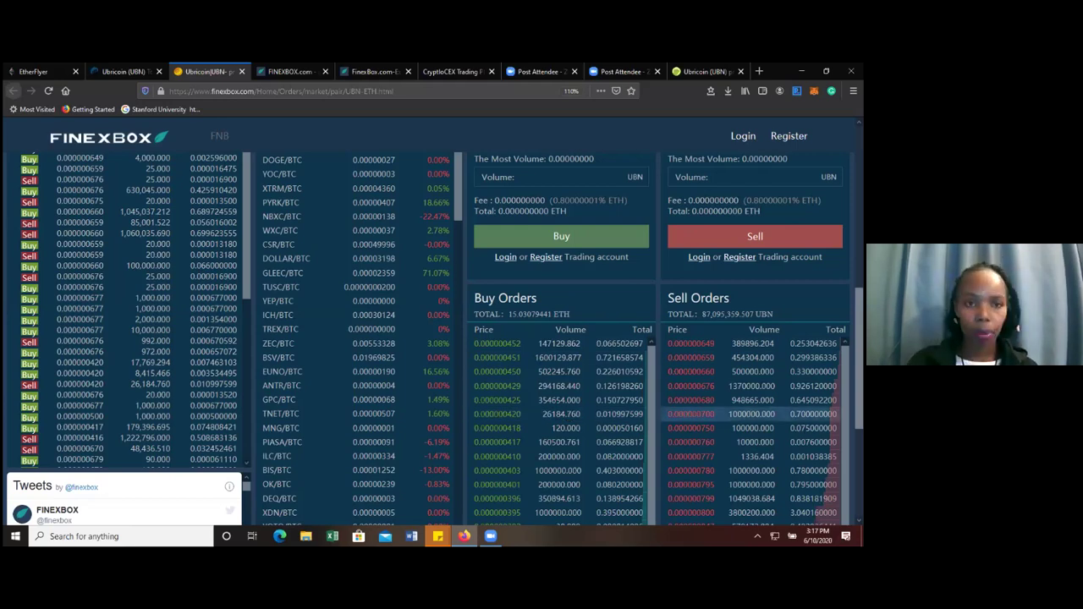
# - Return to Etherscan's Ubricoin exchange list and examine the exchanges and UBN trading pairs on offer
pyautogui.hotkey('ctrl', 'shift', 'Tab')
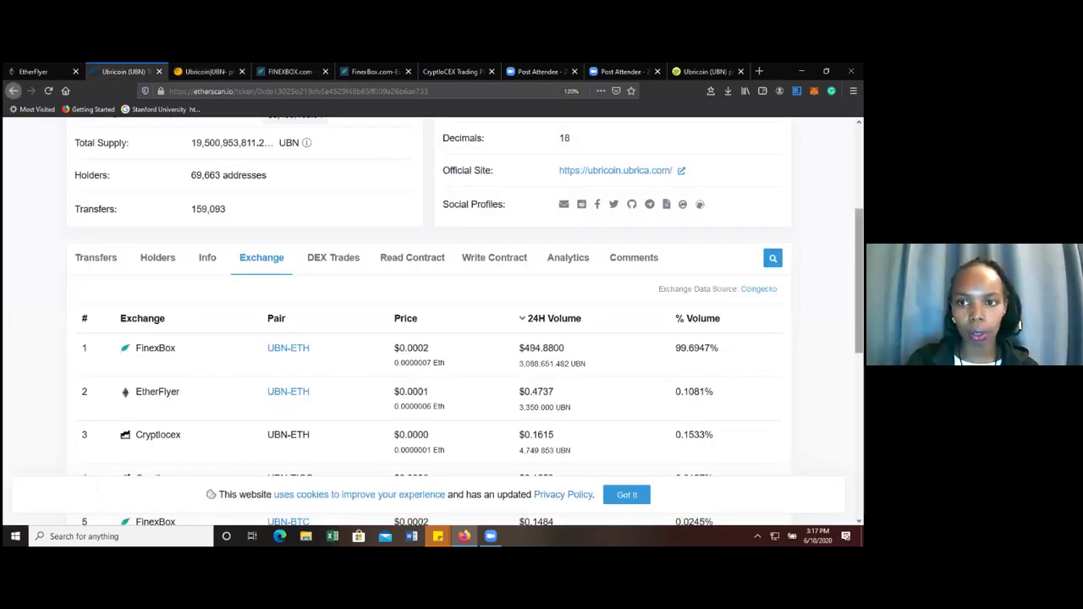
pyautogui.scroll(-3, 465, 321)
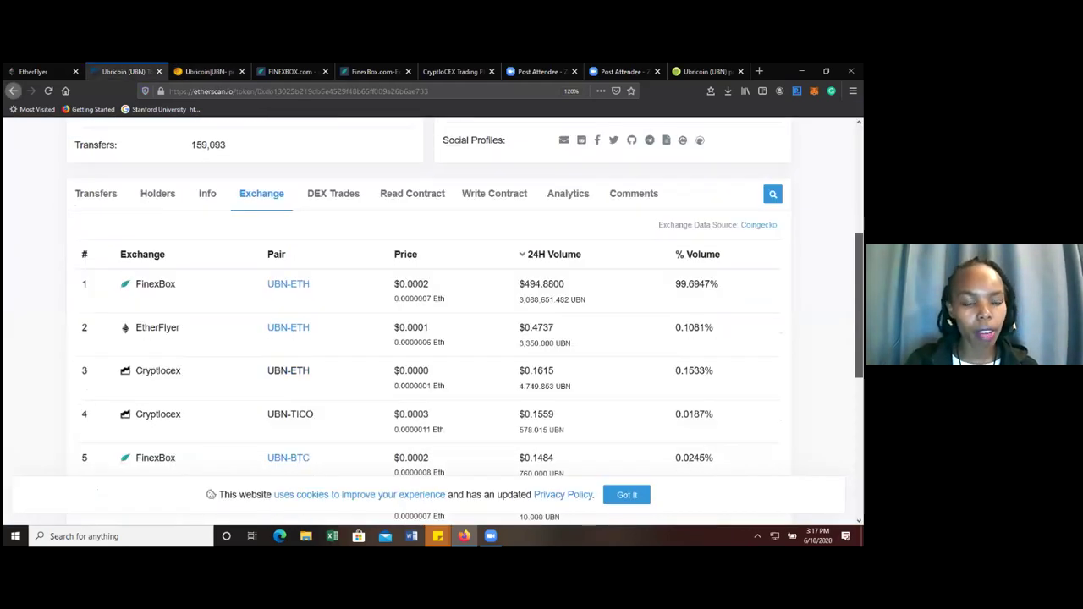
pyautogui.scroll(-2, 465, 321)
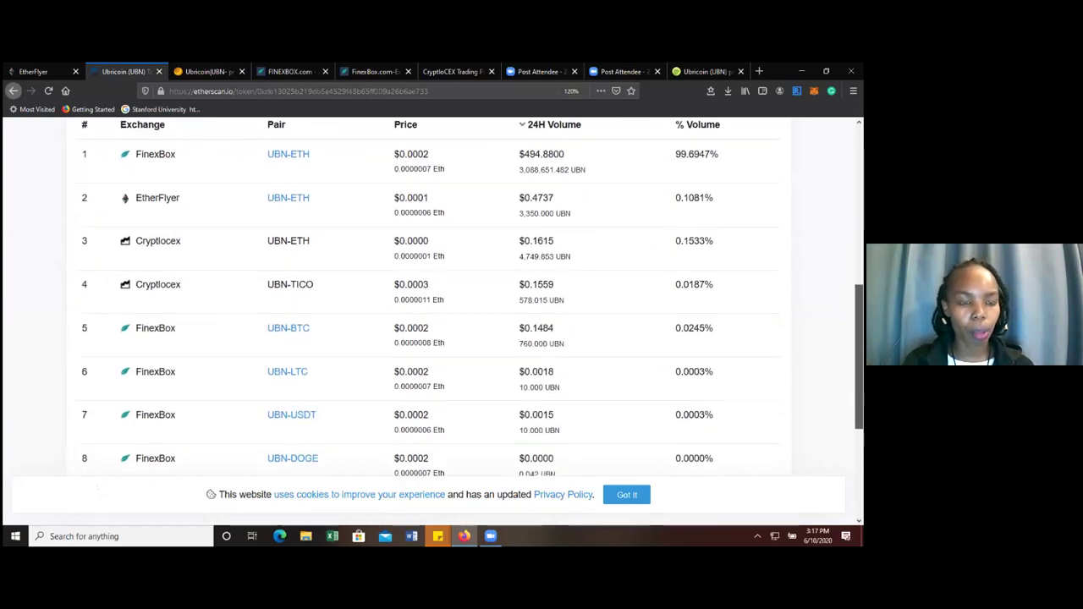
pyautogui.scroll(1, 466, 322)
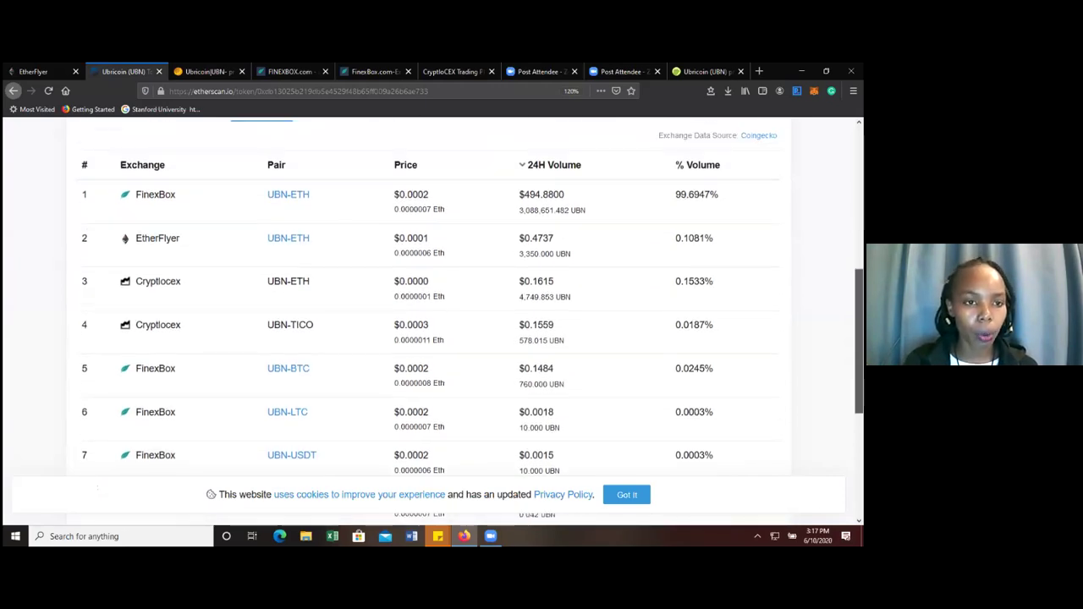
pyautogui.scroll(-1, 327, 345)
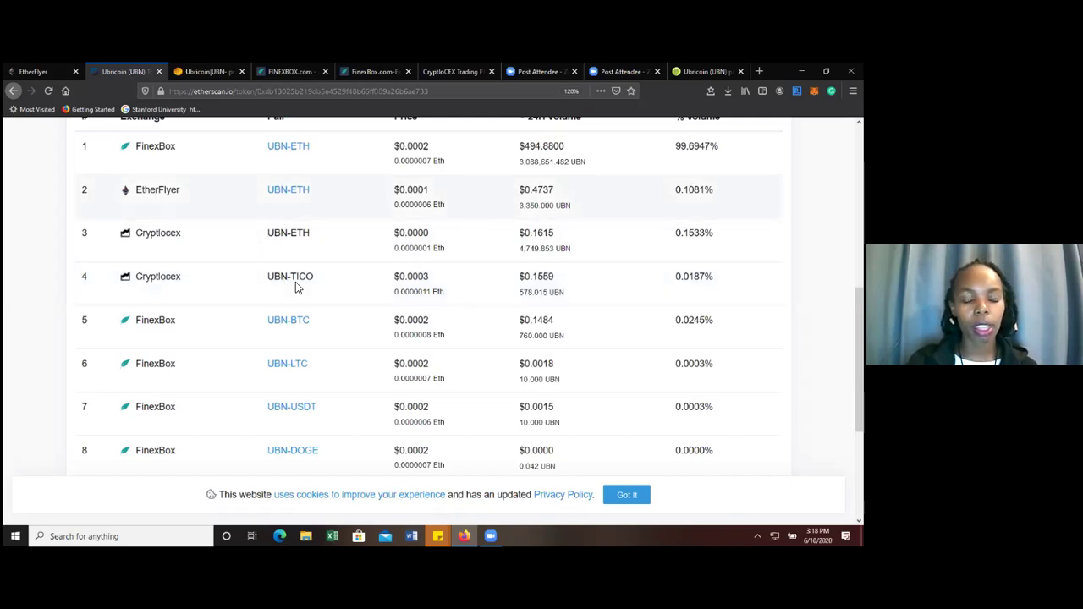
pyautogui.scroll(2, 424, 322)
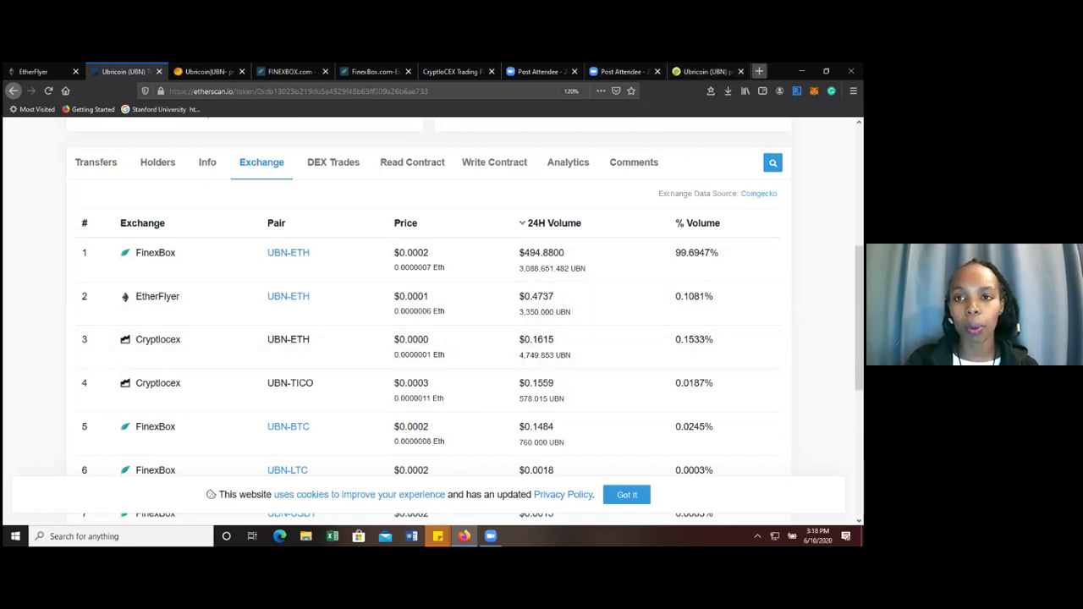
# - Switch to the CryptloCEX trading site and reload its home page
pyautogui.click(759, 72)
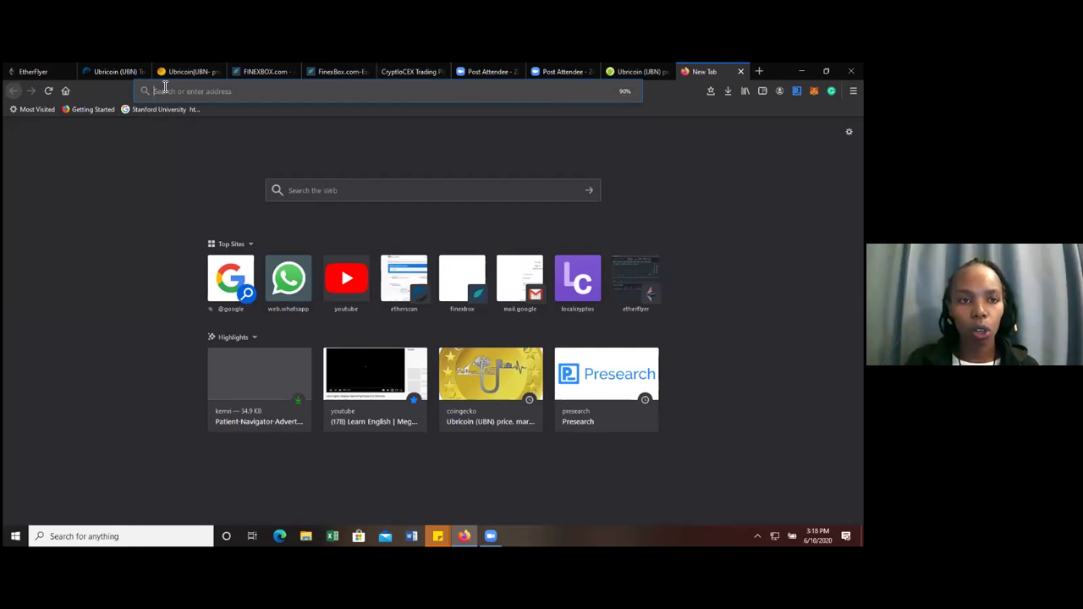
pyautogui.click(414, 72)
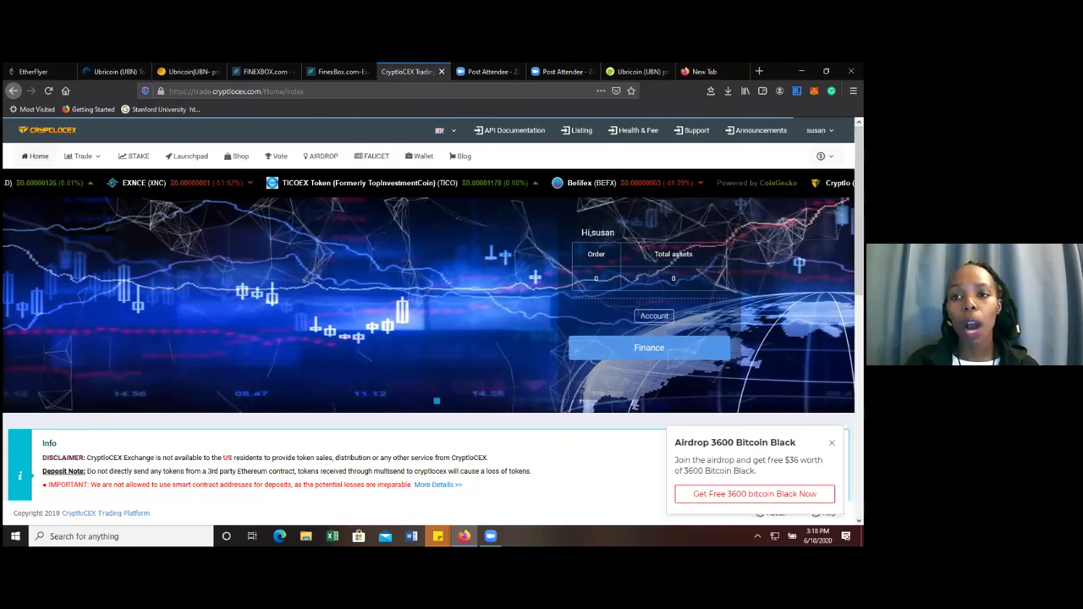
pyautogui.moveTo(816, 131)
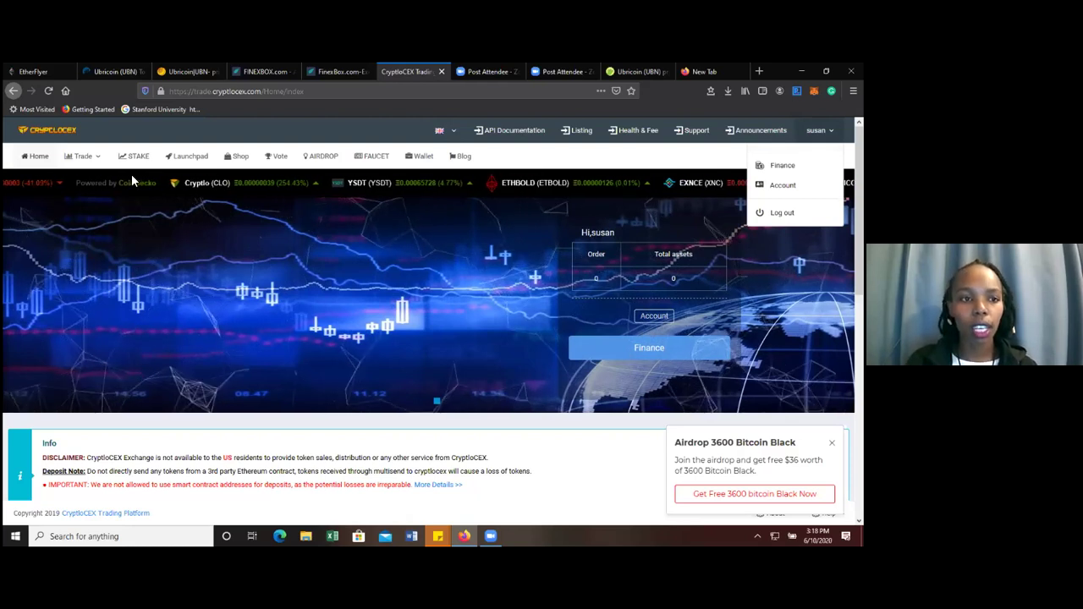
pyautogui.moveTo(93, 160)
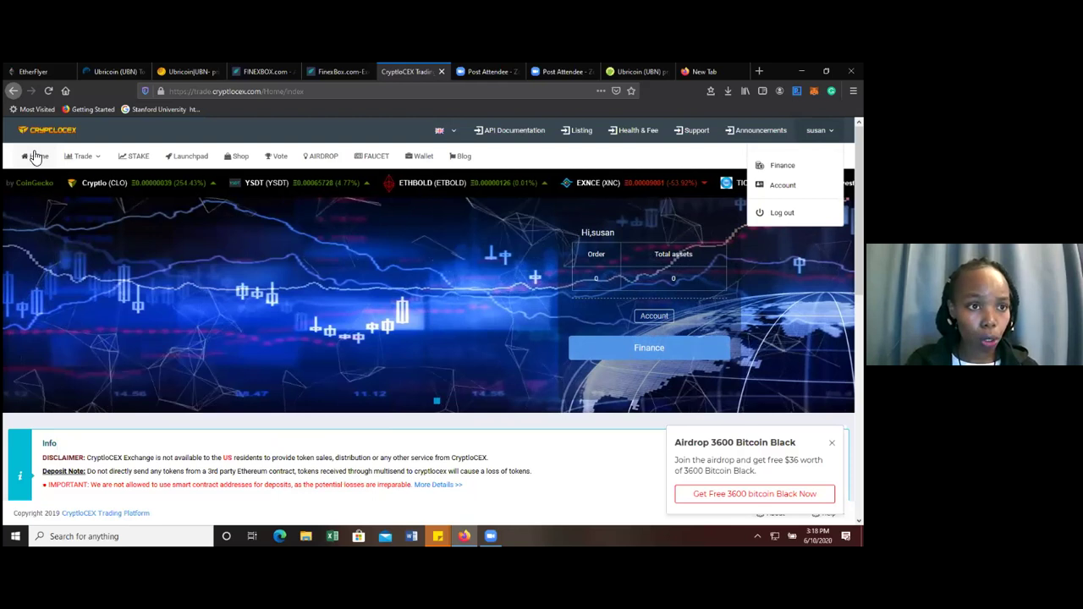
pyautogui.click(37, 161)
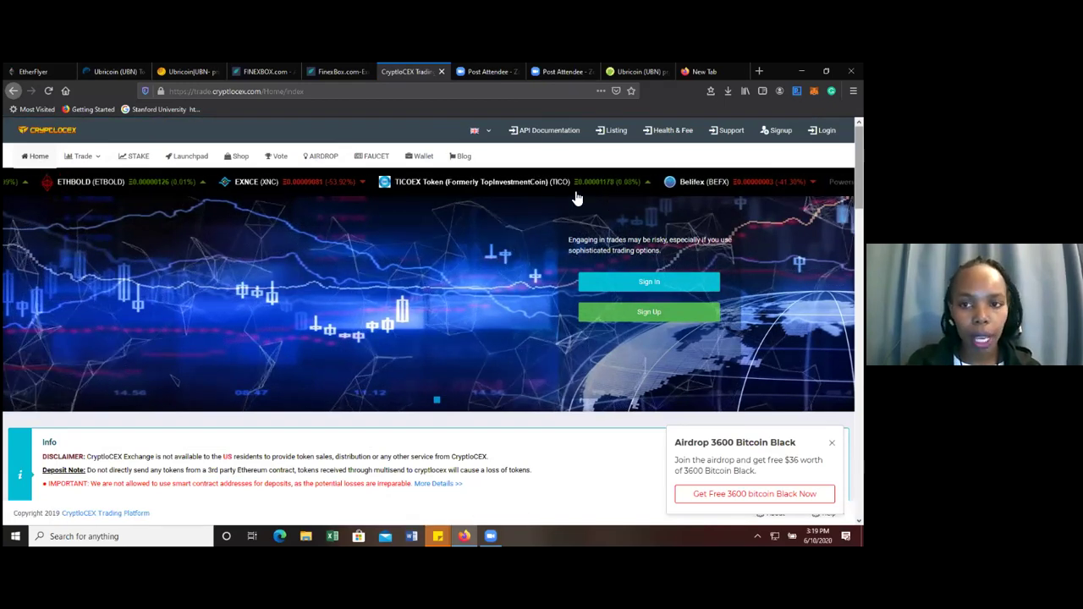
# - Examine which coins CryptloCEX trades against ETH, CLO, TICO, BTC, HTX and USDT, looking for Ubricoin
pyautogui.click(81, 158)
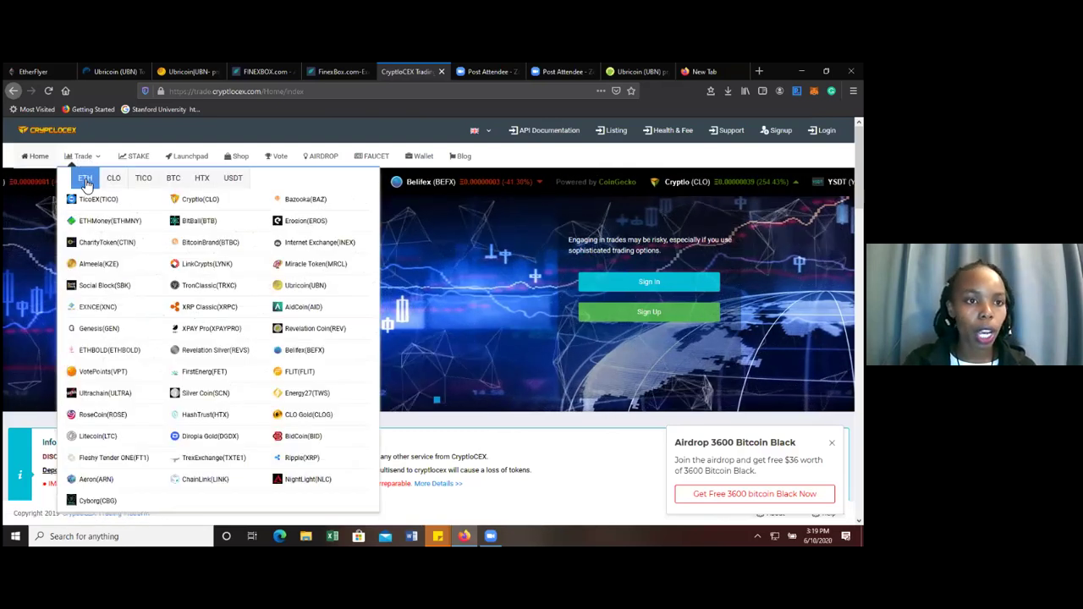
pyautogui.click(114, 179)
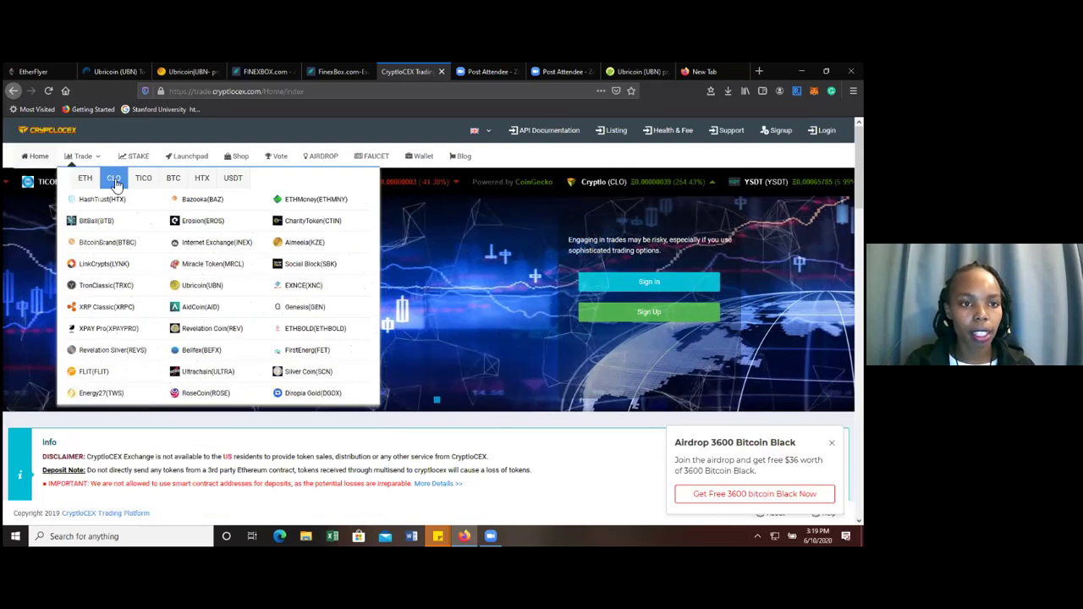
pyautogui.click(85, 181)
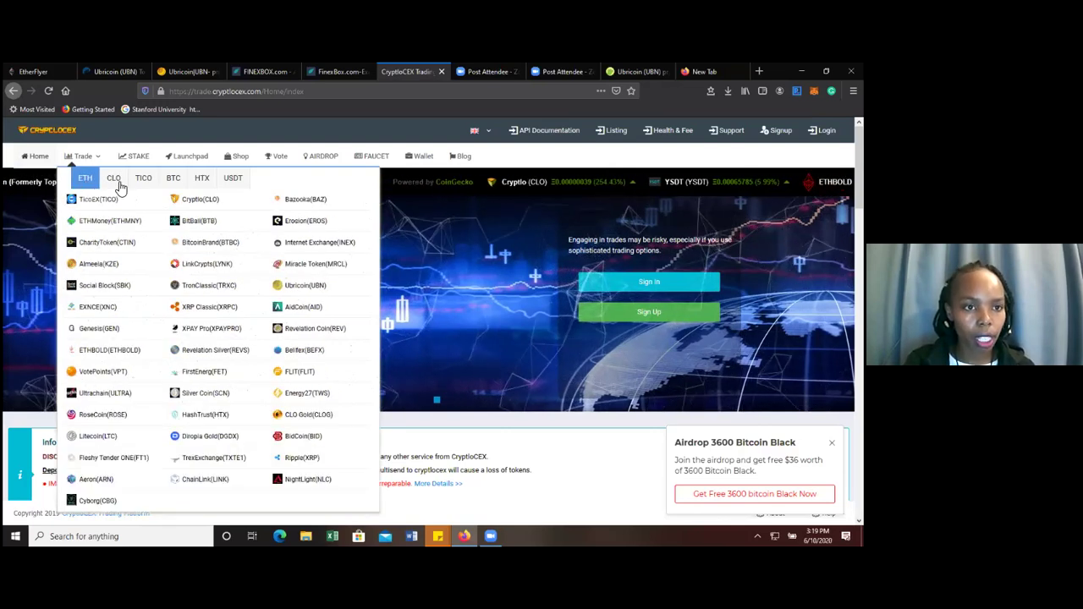
pyautogui.click(113, 181)
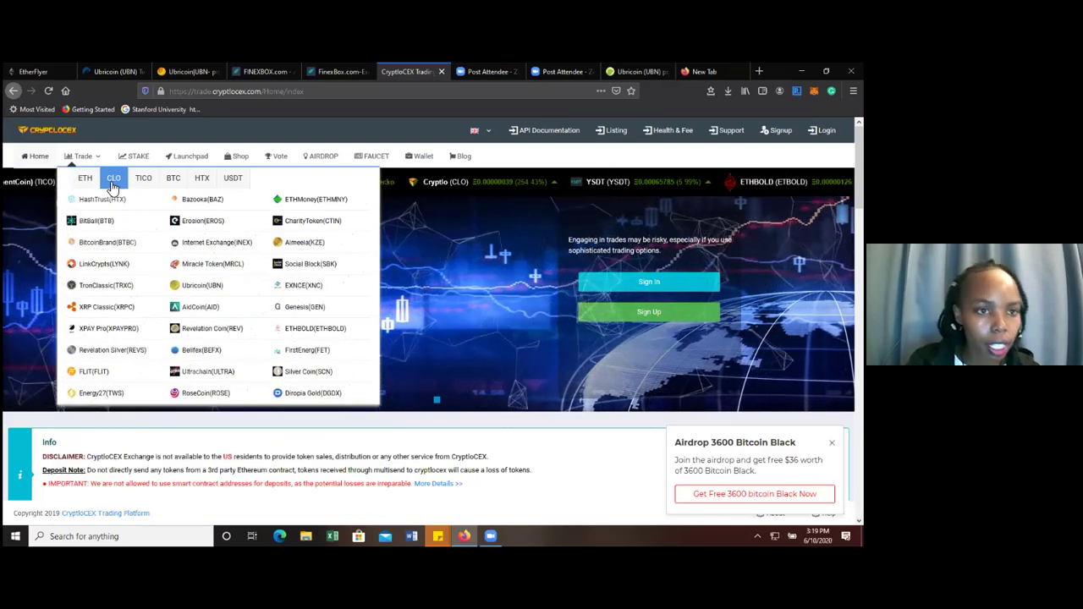
pyautogui.click(142, 179)
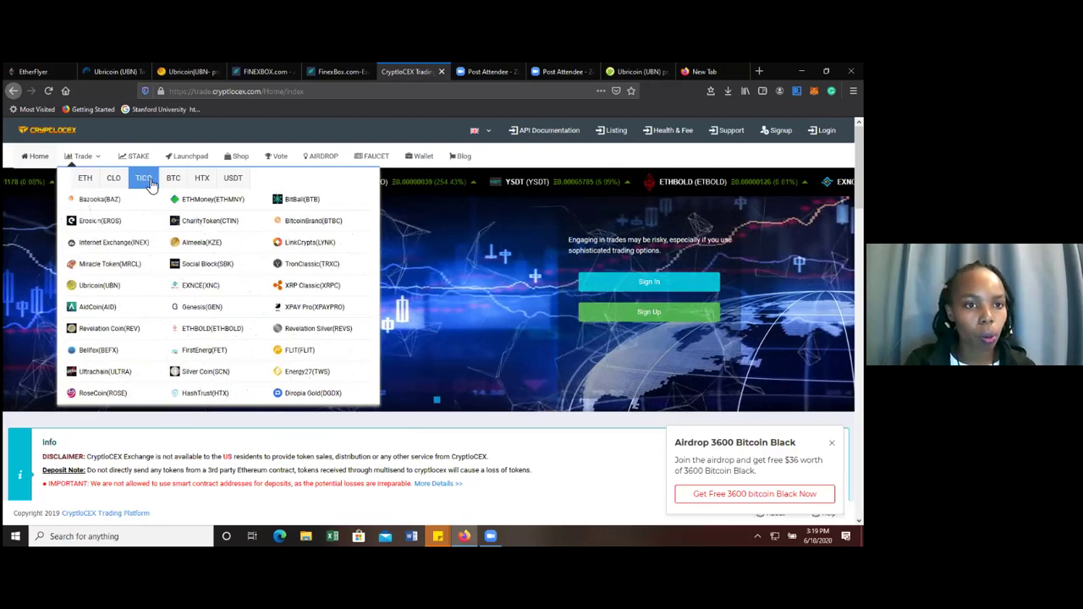
pyautogui.click(184, 184)
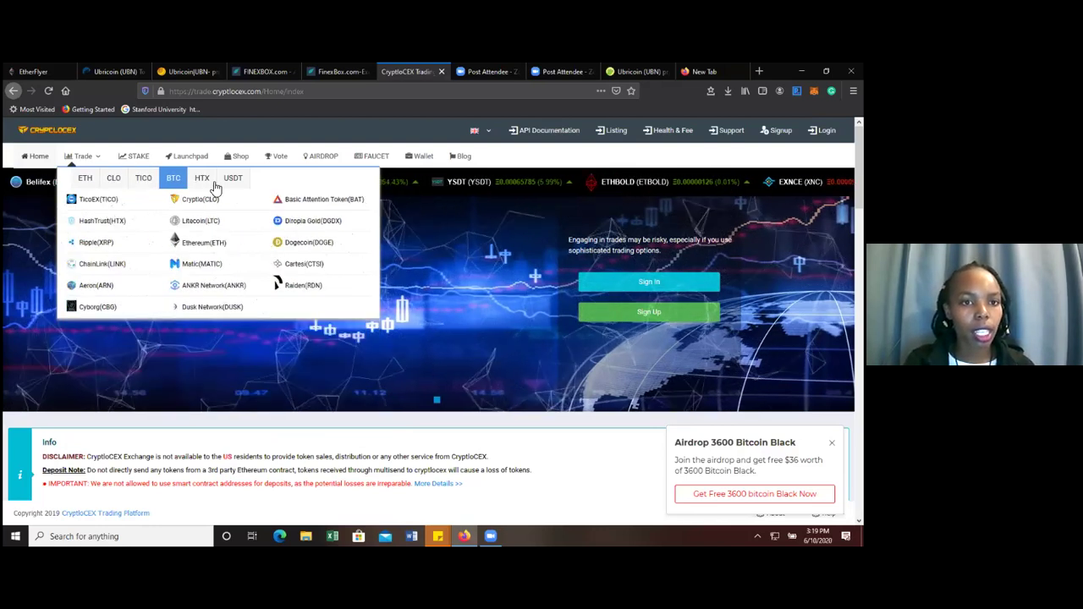
pyautogui.click(203, 182)
pyautogui.click(238, 185)
pyautogui.click(173, 183)
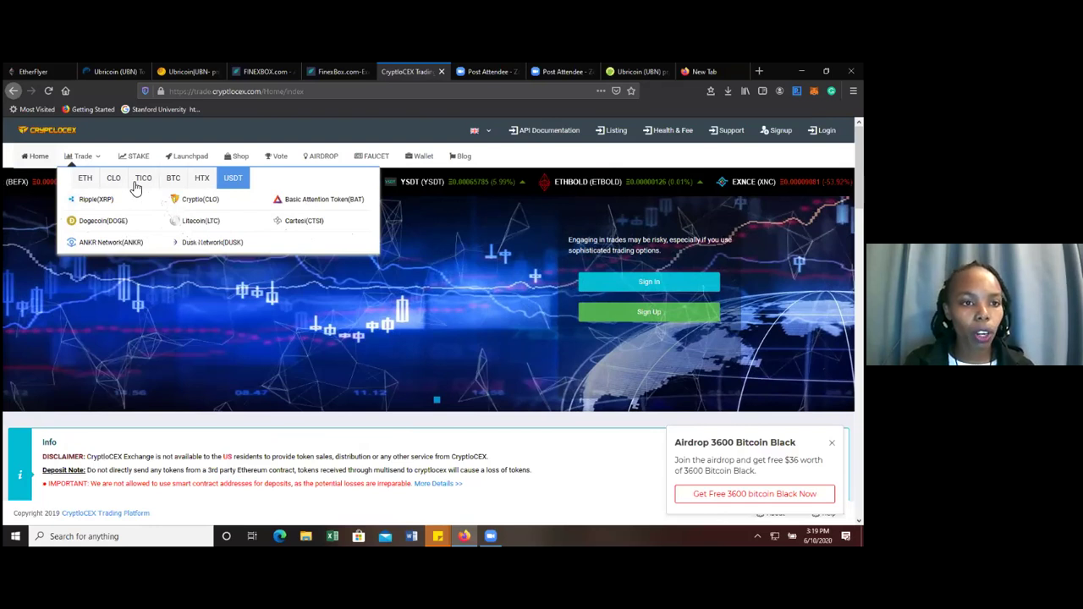
pyautogui.click(93, 183)
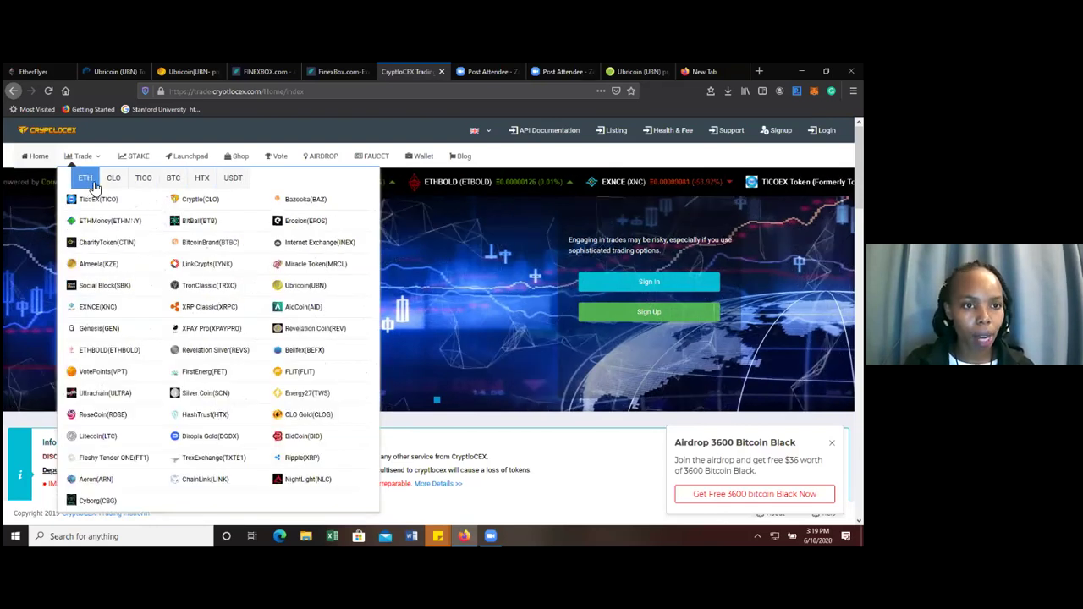
pyautogui.click(113, 182)
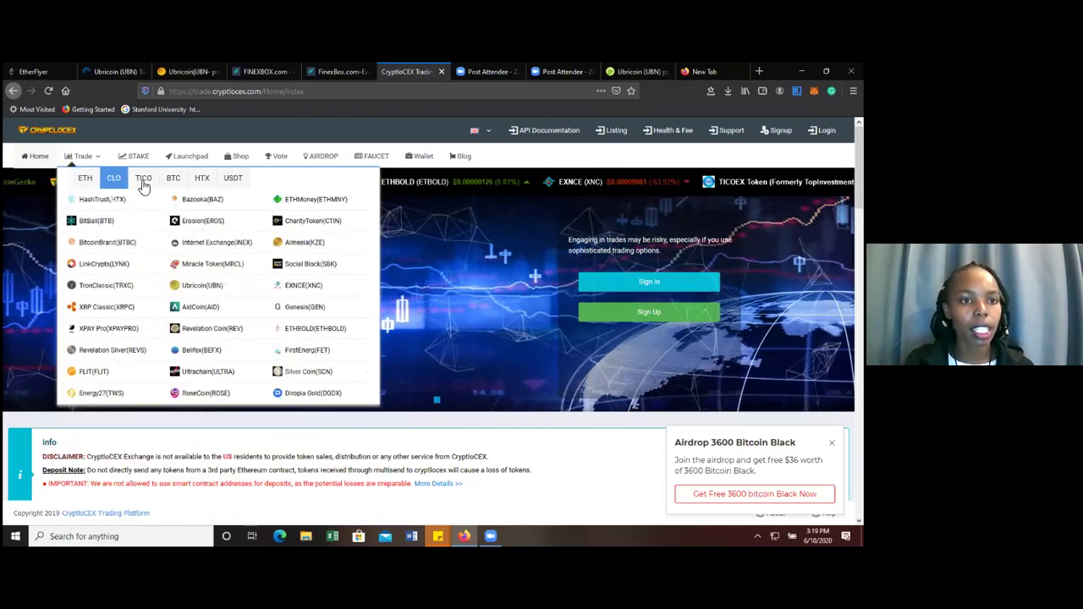
pyautogui.click(145, 184)
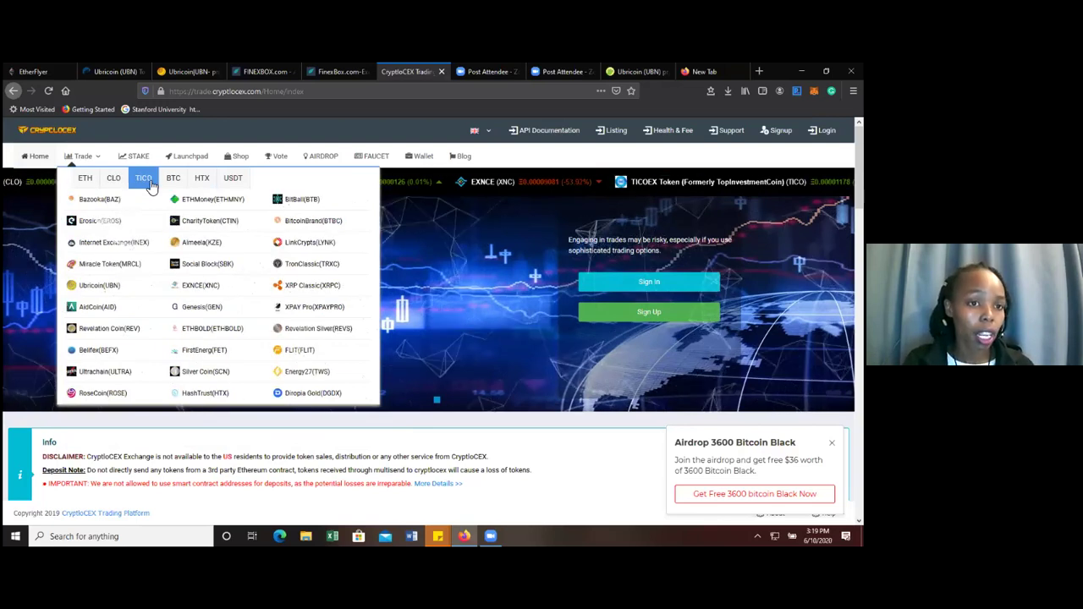
# - Open the Ubricoin (UBN) market from the coins traded against ETH
pyautogui.click(94, 183)
pyautogui.click(91, 183)
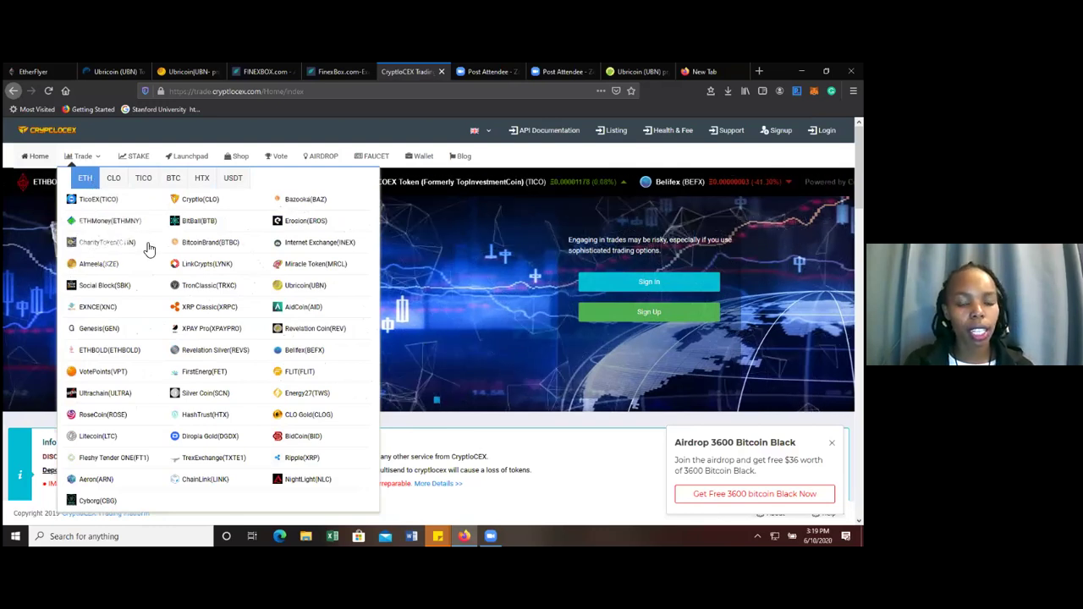
pyautogui.click(291, 288)
pyautogui.click(292, 292)
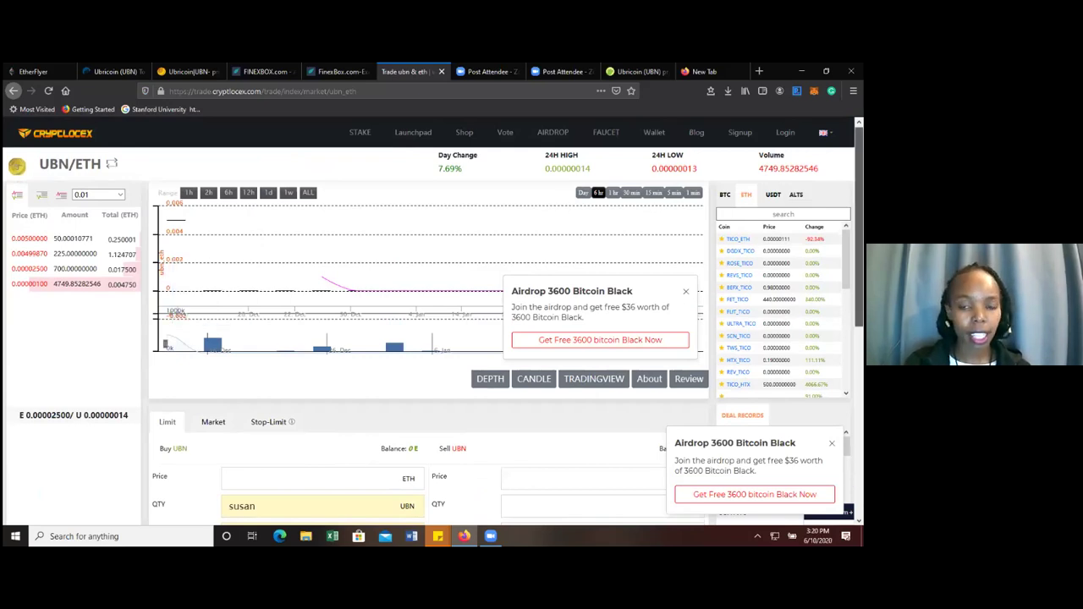
# - Examine the UBN/ETH market's price chart, order book, deal records and limit buy and sell forms
pyautogui.scroll(-1, 438, 327)
pyautogui.scroll(1, 438, 326)
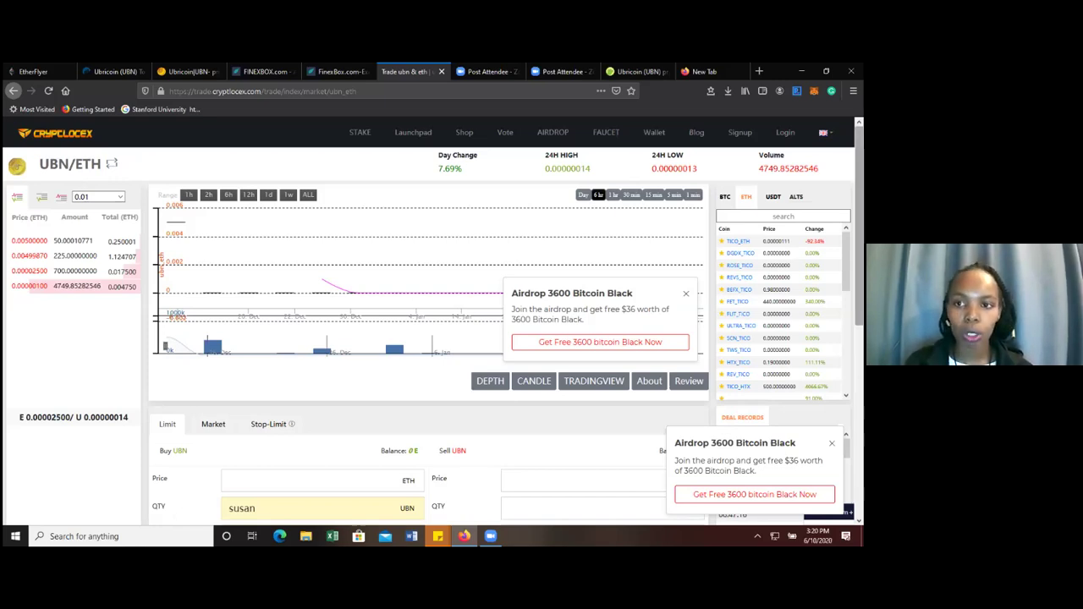
pyautogui.scroll(-2, 423, 338)
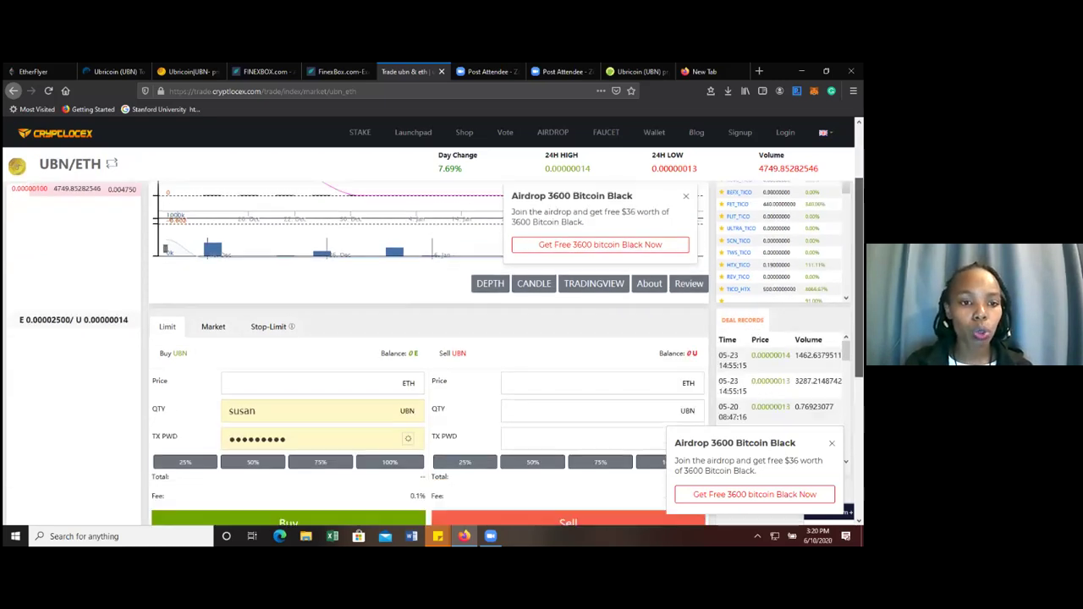
pyautogui.scroll(1, 186, 312)
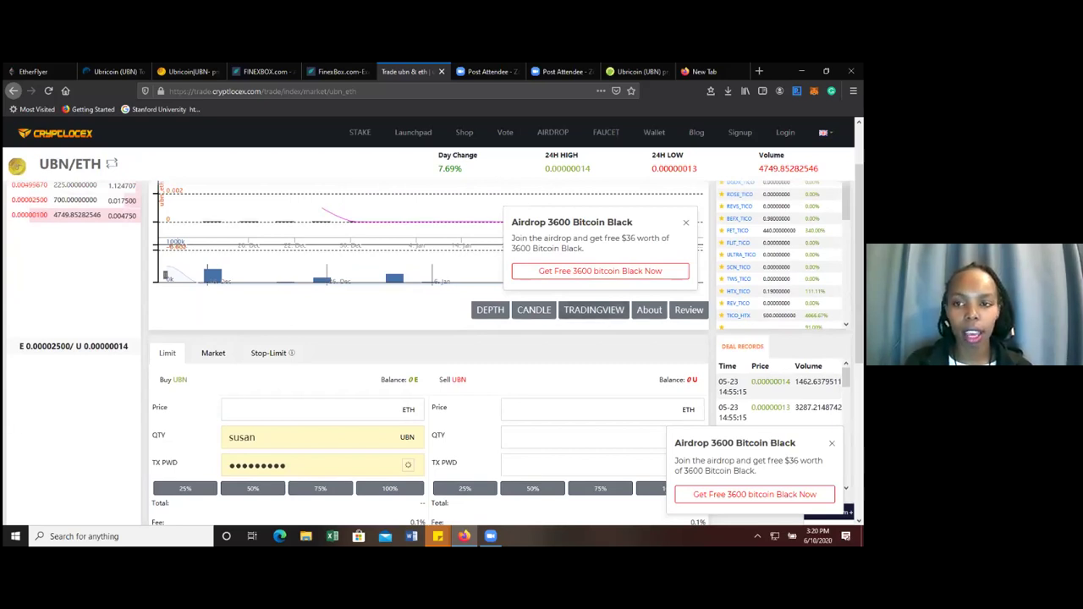
pyautogui.scroll(-3, 438, 345)
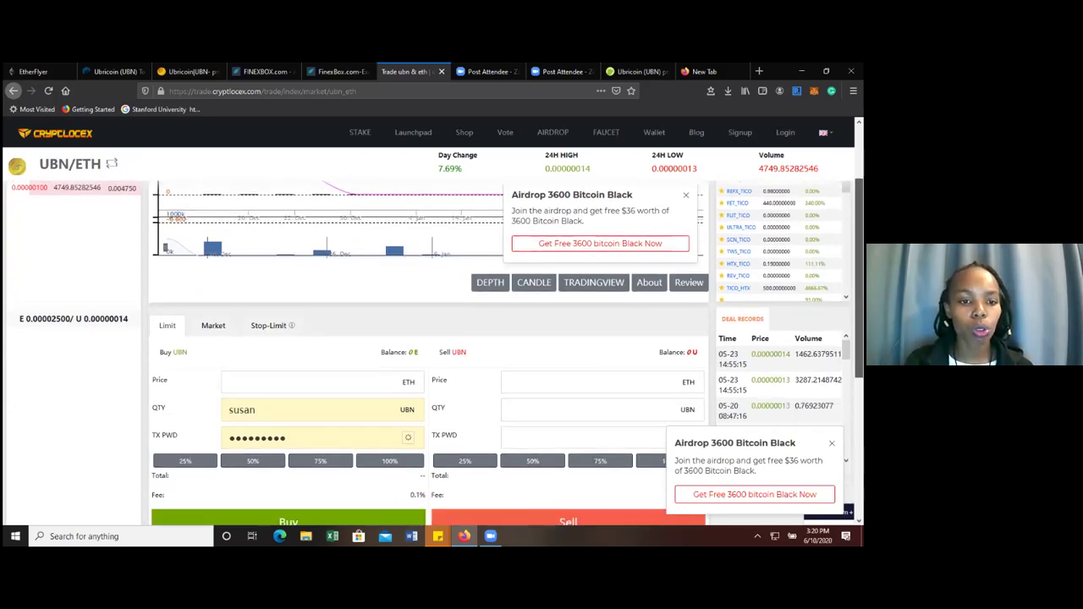
pyautogui.scroll(2, 436, 353)
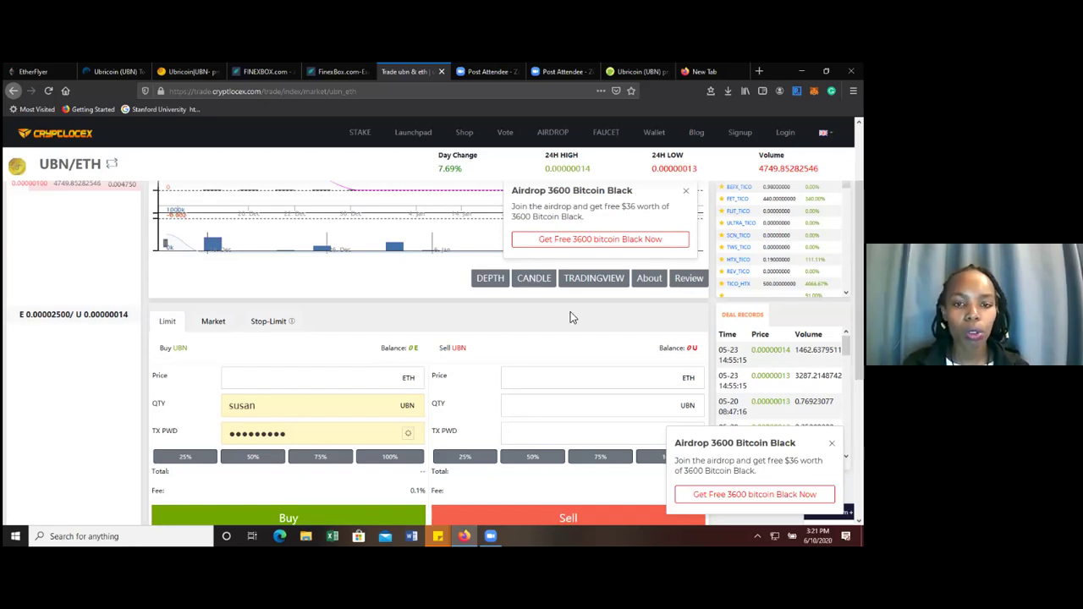
pyautogui.scroll(-1, 859, 339)
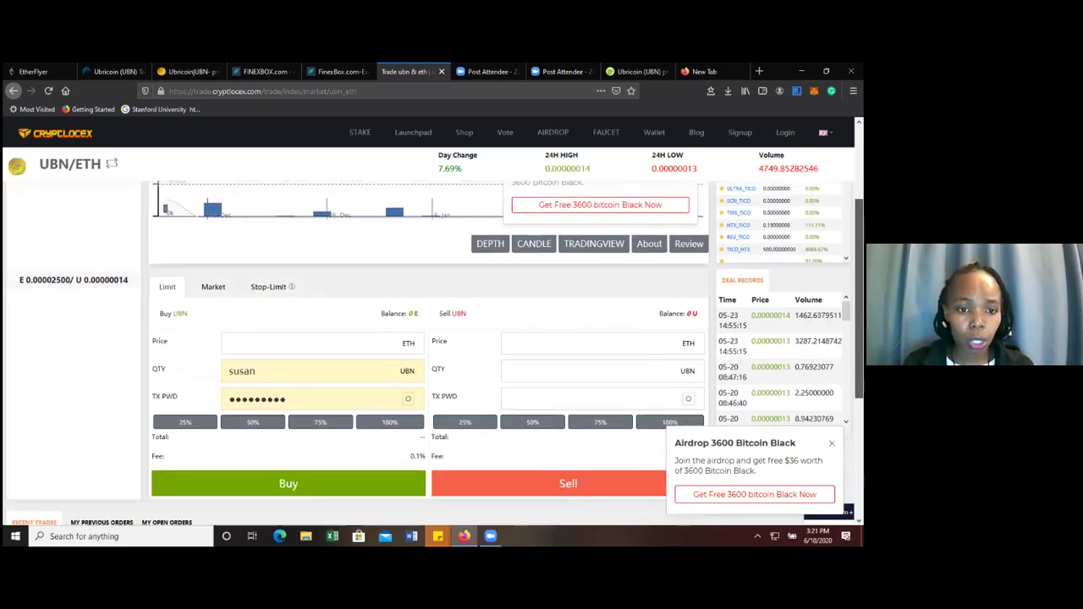
pyautogui.scroll(-1, 859, 339)
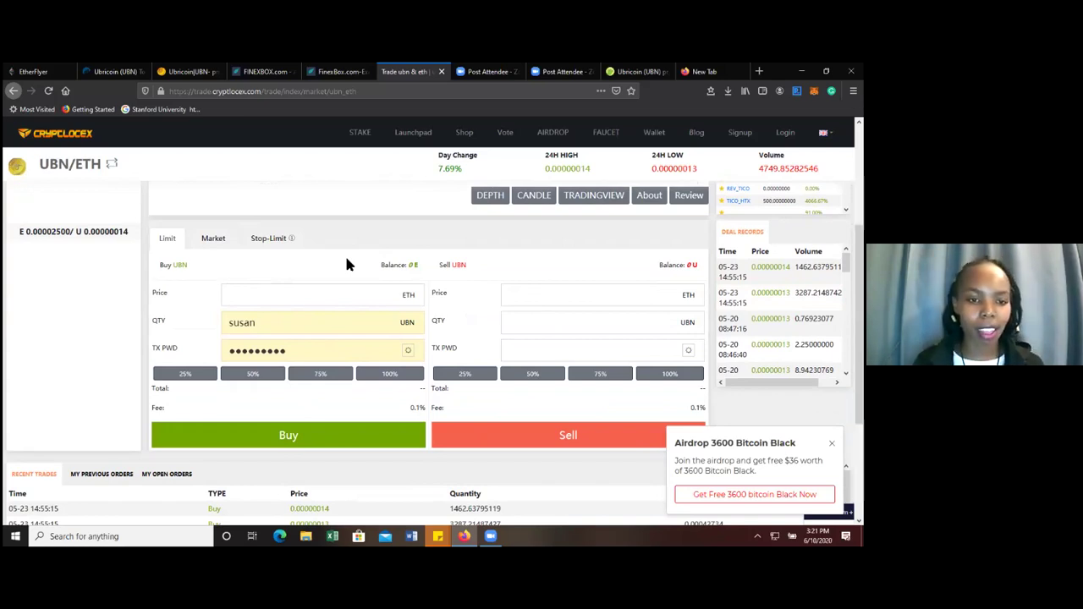
# - Set the price of the UBN limit buy order to 0.0001 ETH
pyautogui.click(259, 302)
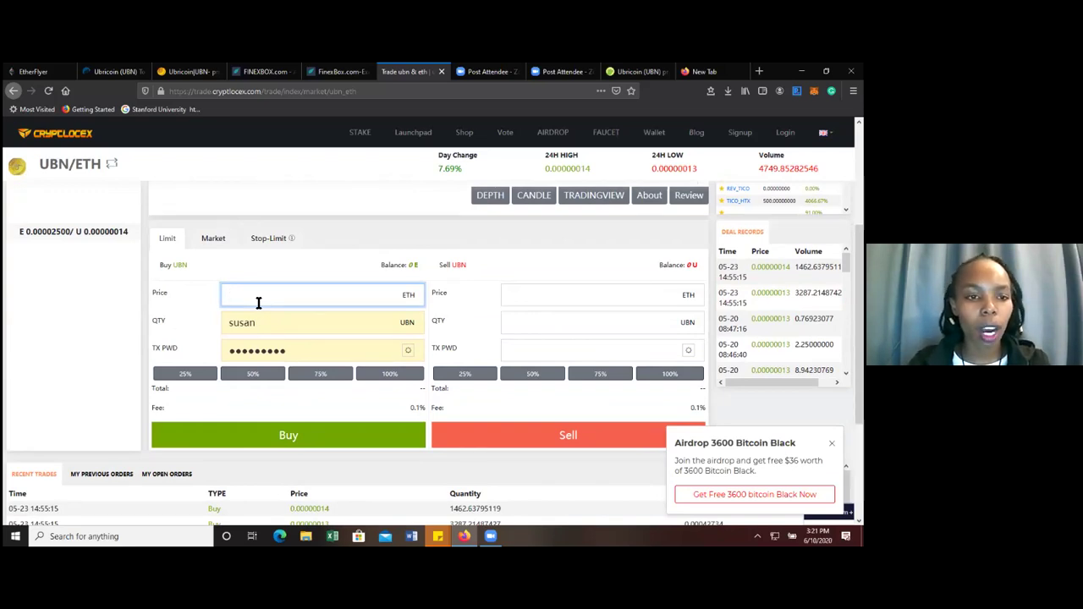
pyautogui.scroll(3, 34, 331)
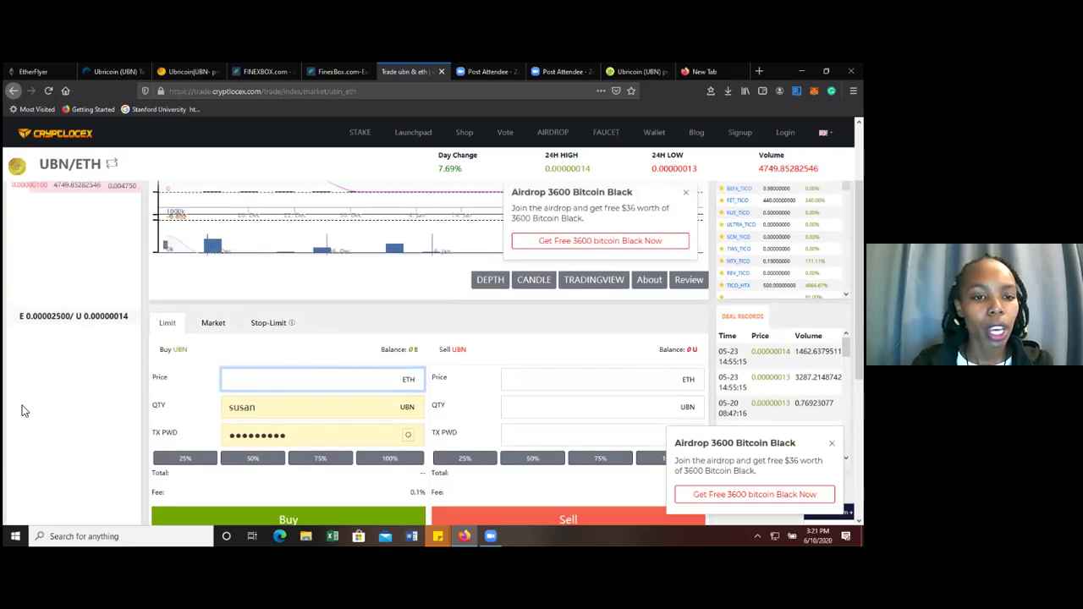
pyautogui.scroll(-1, 41, 347)
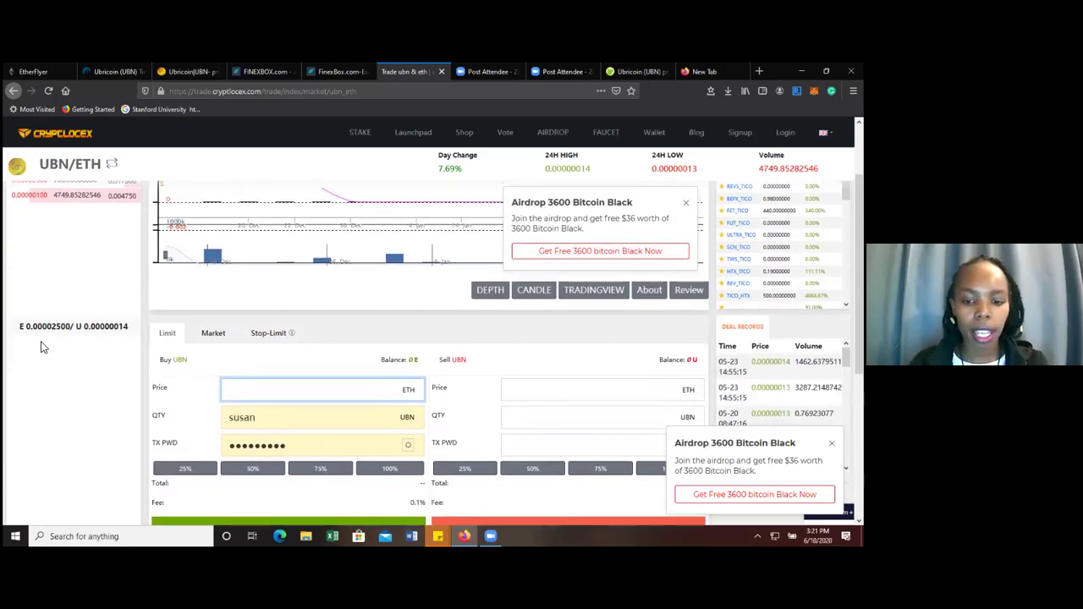
pyautogui.write('0.0001')
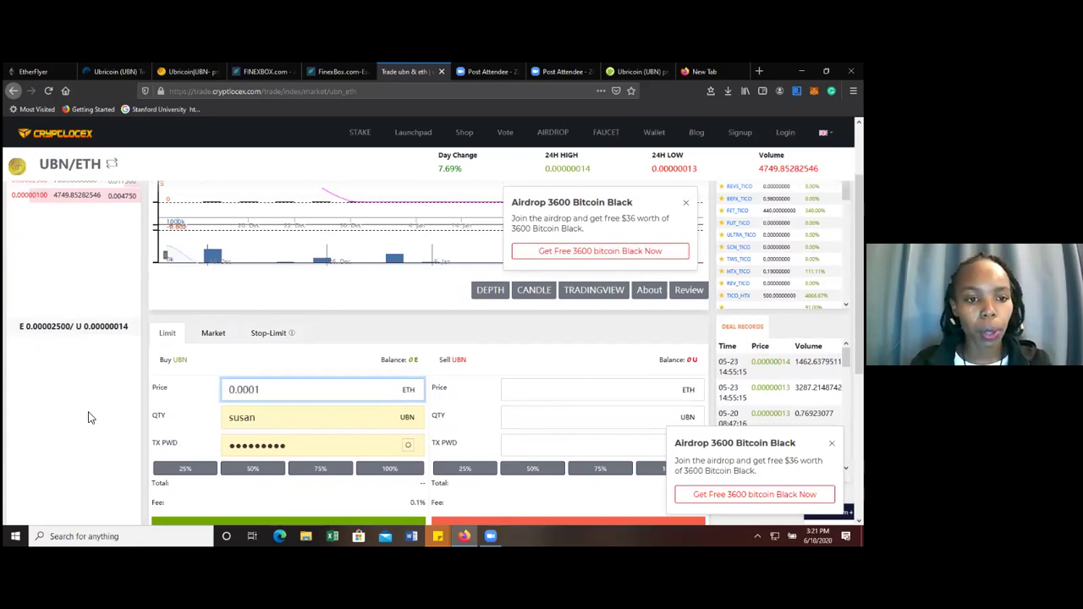
pyautogui.scroll(-2, 86, 355)
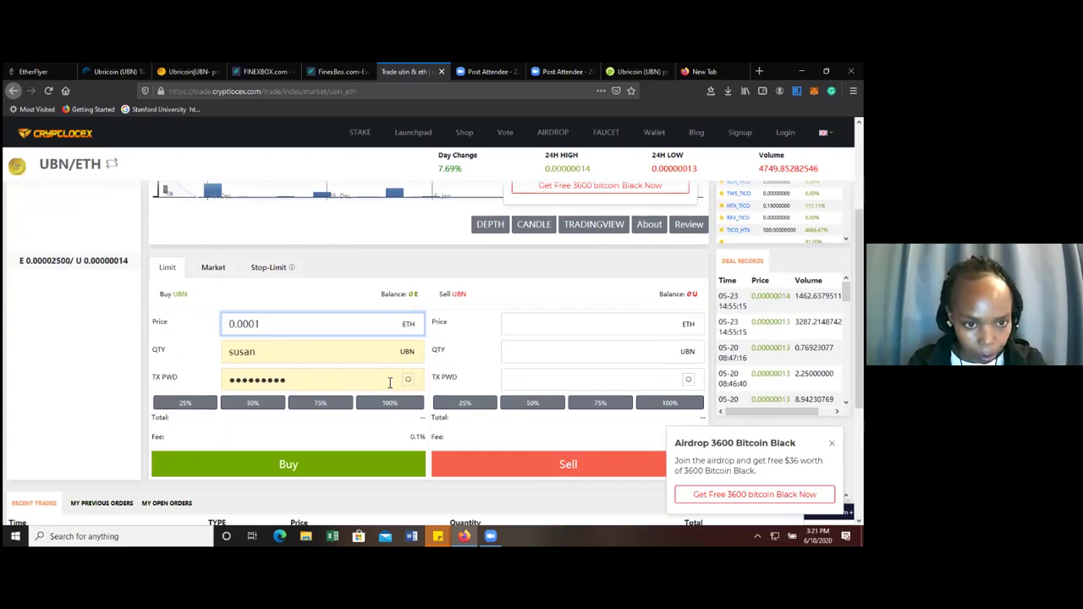
# - Compare the Limit and Market order forms for buying and selling UBN, ending on the Limit form
pyautogui.scroll(-2, 73, 381)
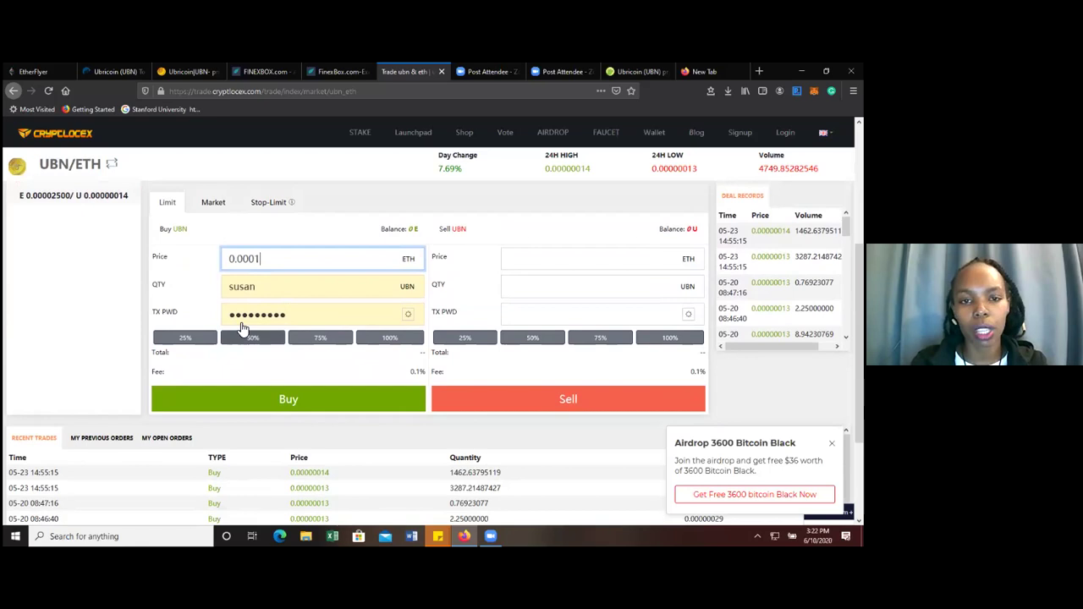
pyautogui.moveTo(823, 132)
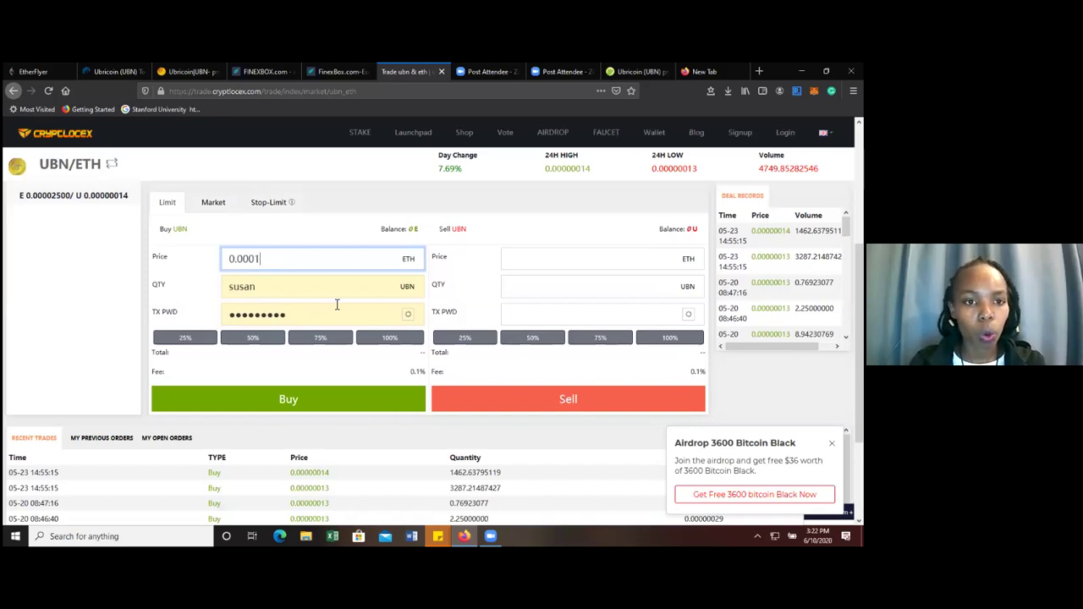
pyautogui.scroll(1, 106, 345)
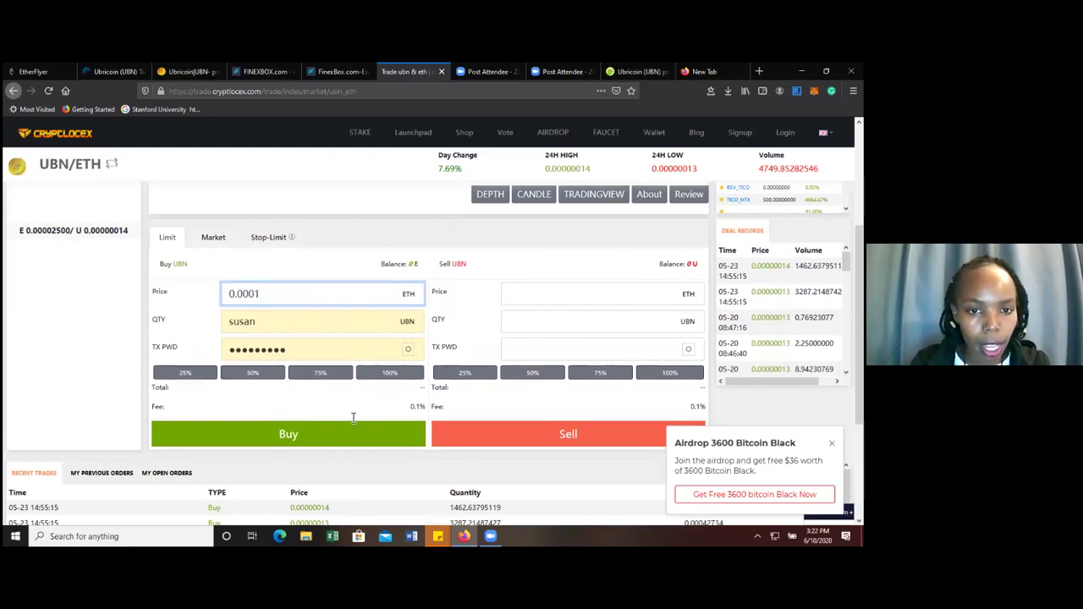
pyautogui.click(352, 272)
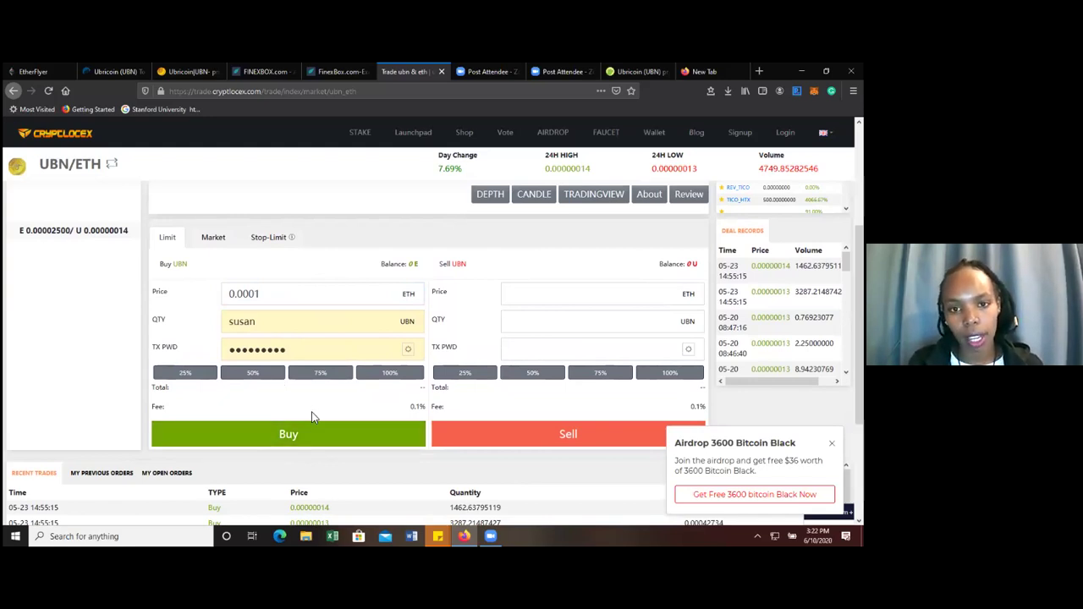
pyautogui.click(212, 238)
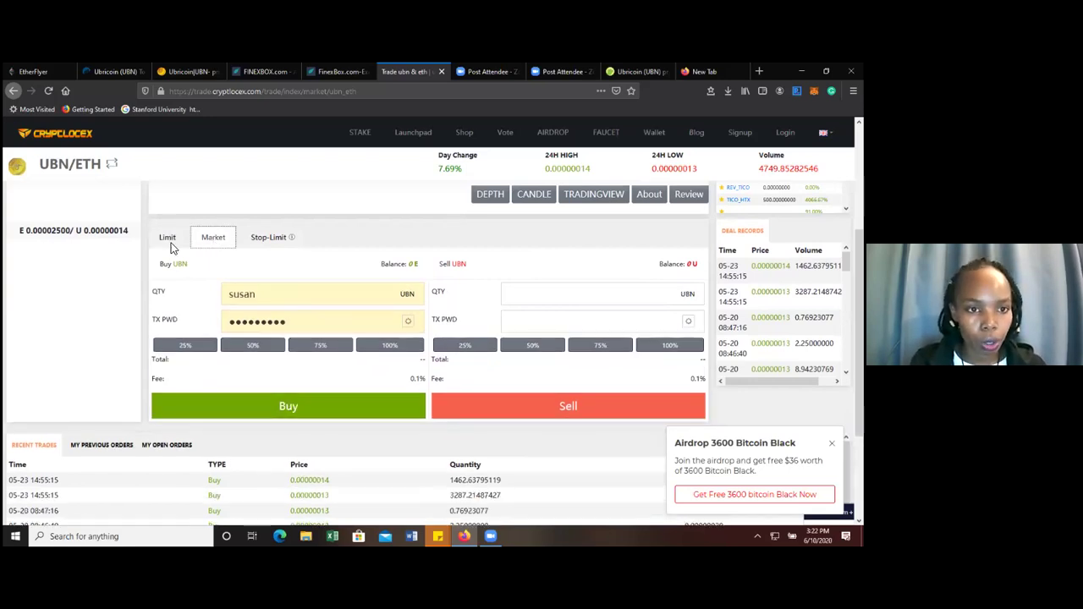
pyautogui.click(167, 240)
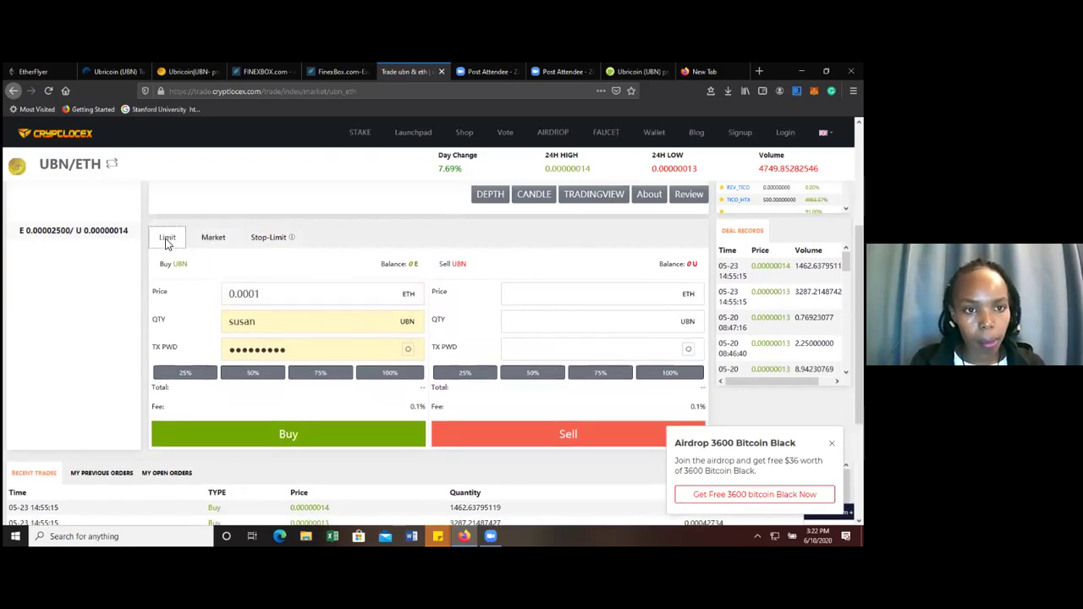
# - Review the UBN/ETH order book and price chart alongside the limit sell form's price field
pyautogui.scroll(3, 34, 398)
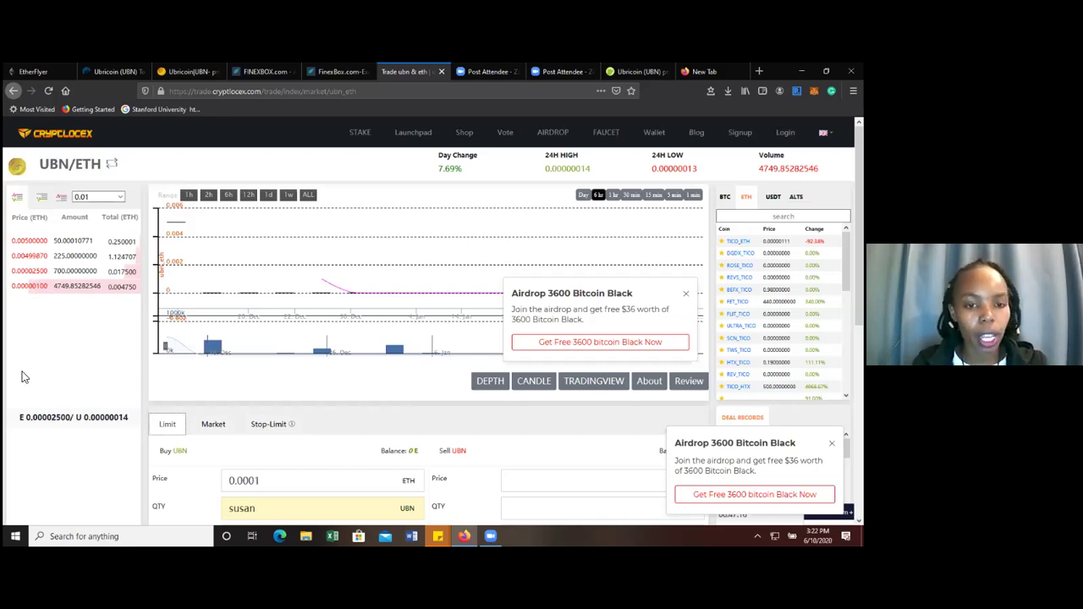
pyautogui.scroll(-3, 27, 379)
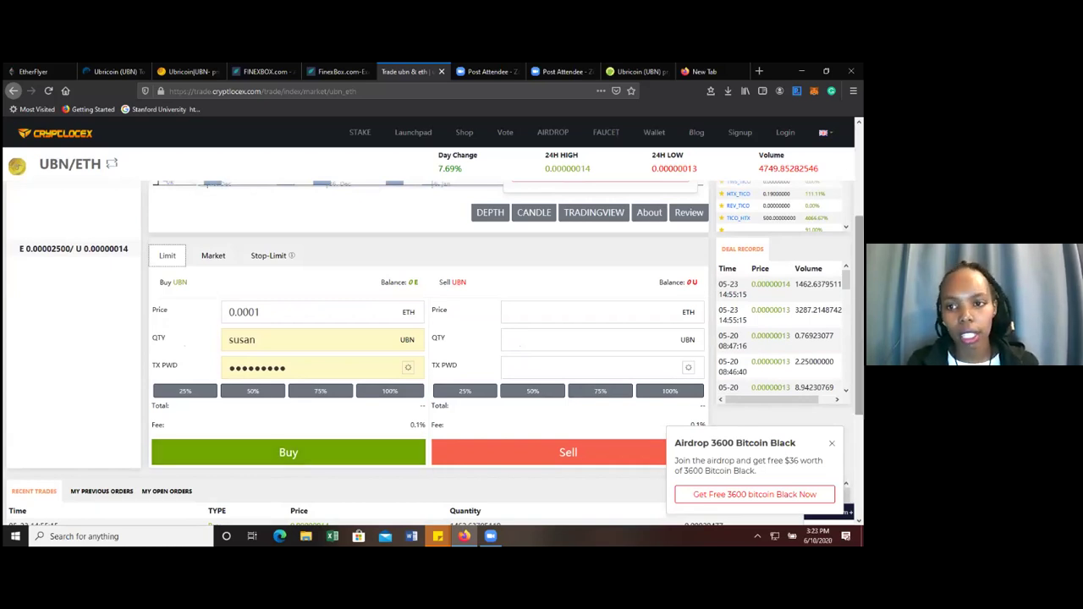
pyautogui.scroll(2, 423, 355)
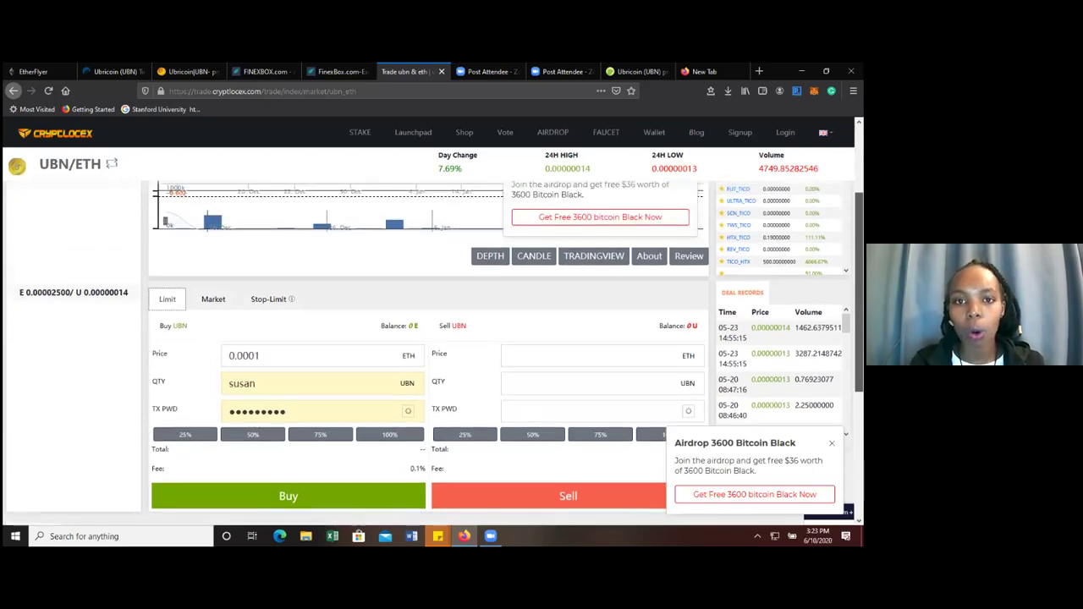
pyautogui.scroll(2, 424, 355)
pyautogui.scroll(-3, 424, 356)
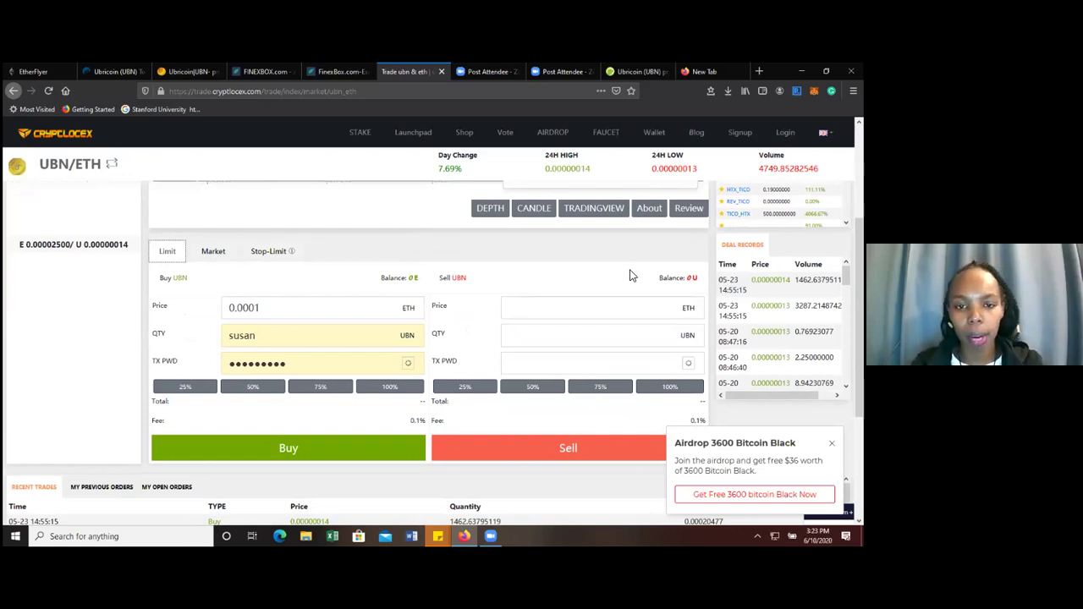
pyautogui.click(545, 313)
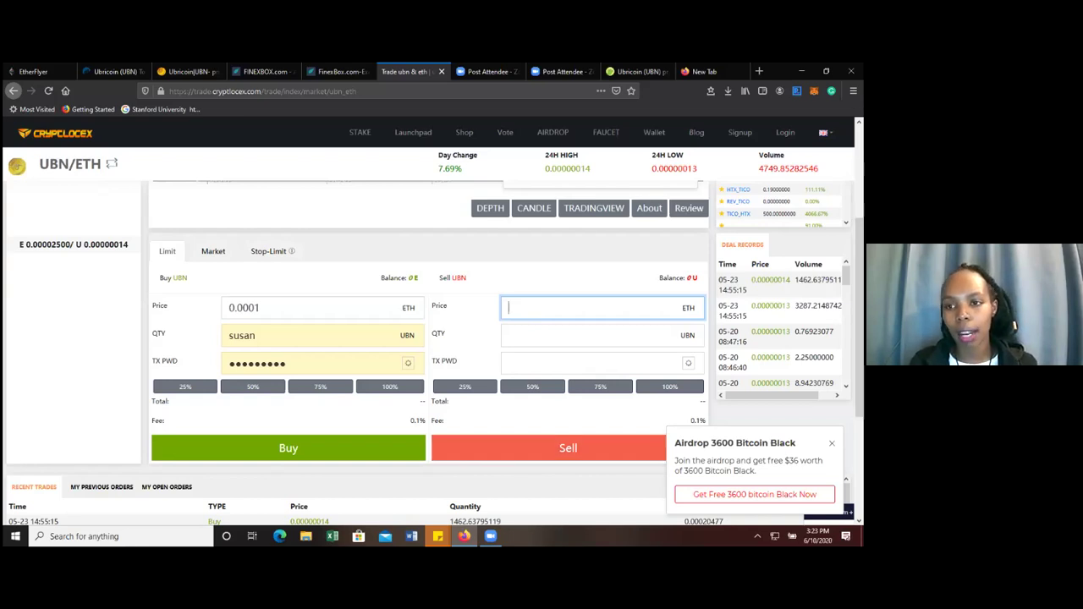
pyautogui.scroll(3, 436, 345)
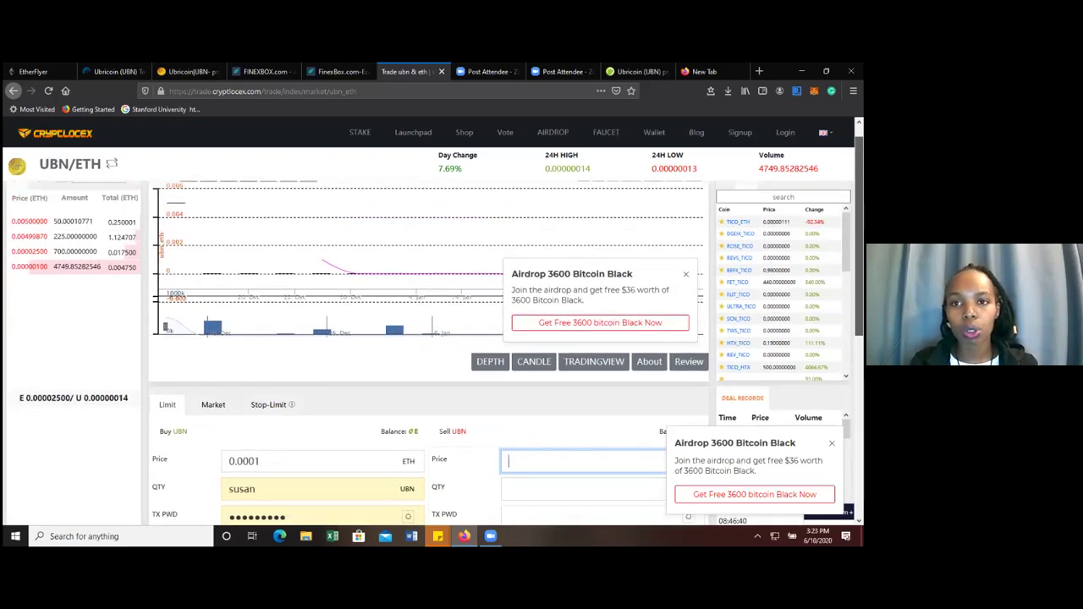
# - Sign in to CryptloCEX with the prefilled account credentials after completing the "I'm not a robot" check
pyautogui.scroll(1, 435, 344)
pyautogui.click(786, 132)
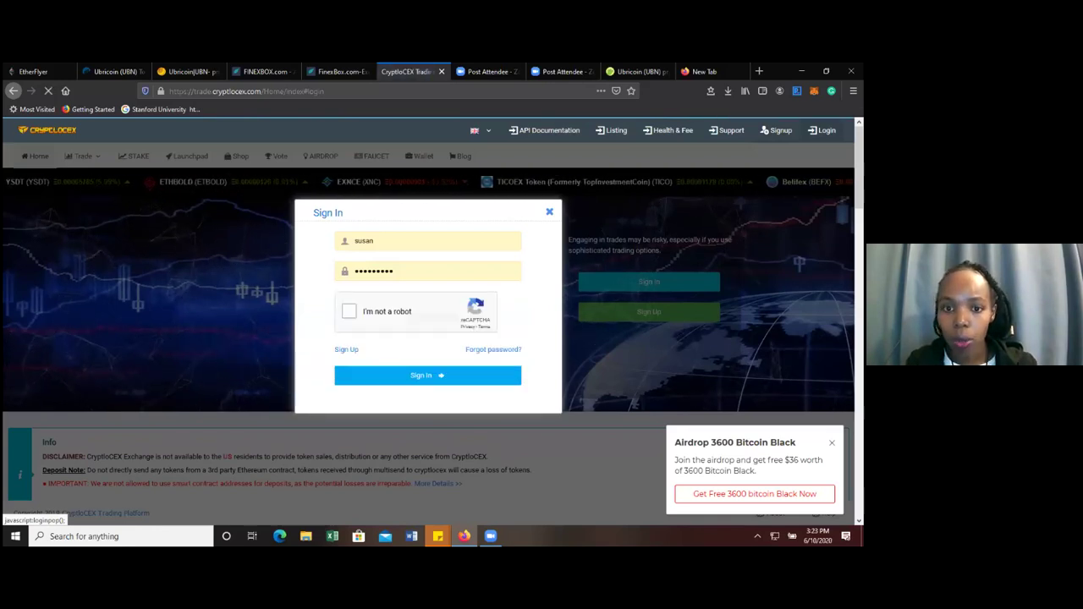
pyautogui.click(349, 312)
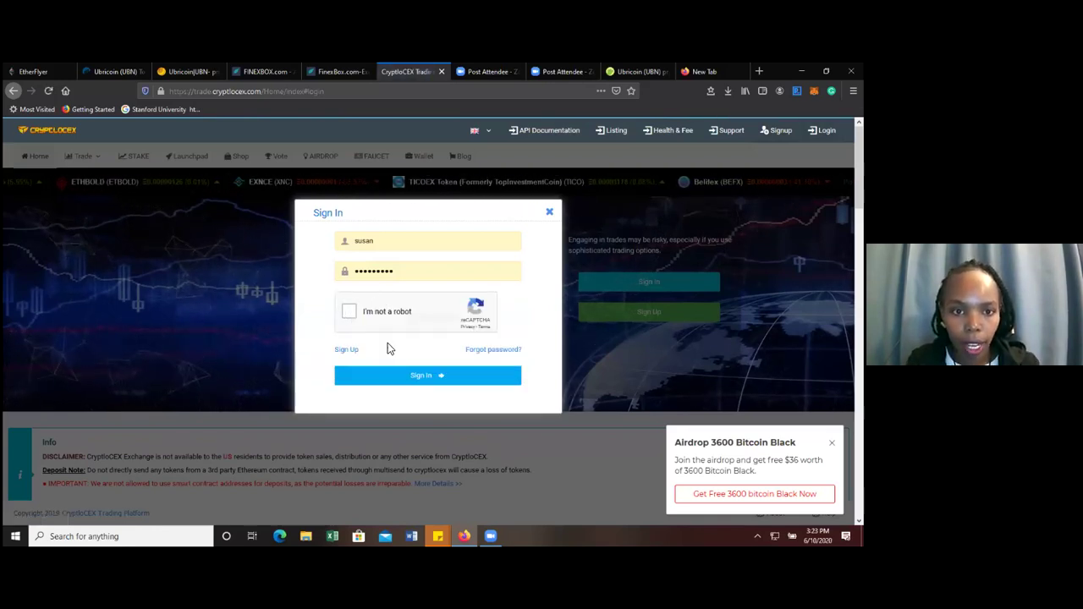
pyautogui.click(414, 379)
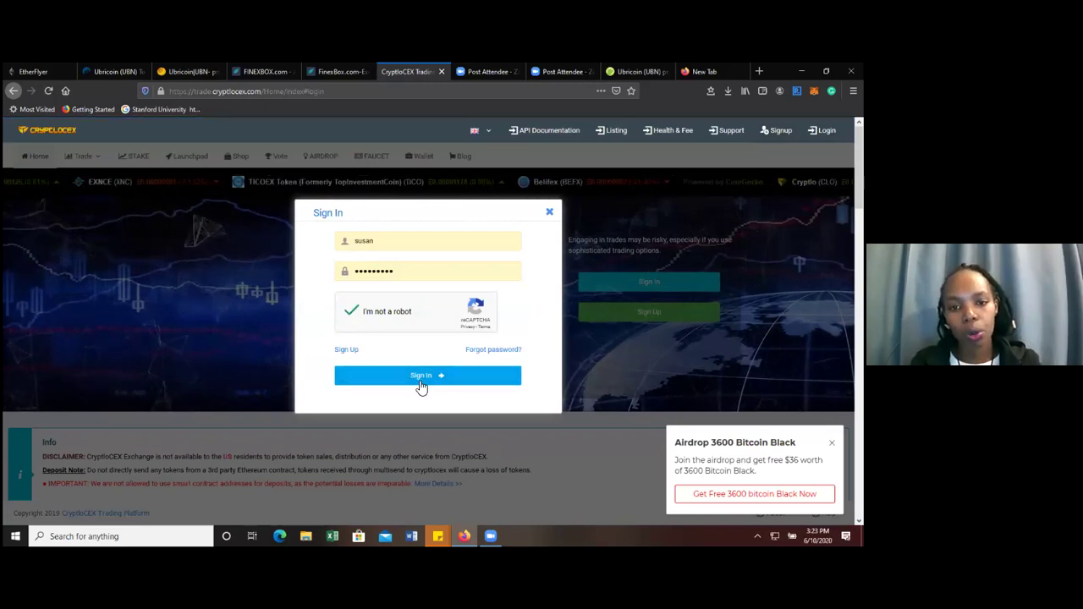
pyautogui.click(422, 382)
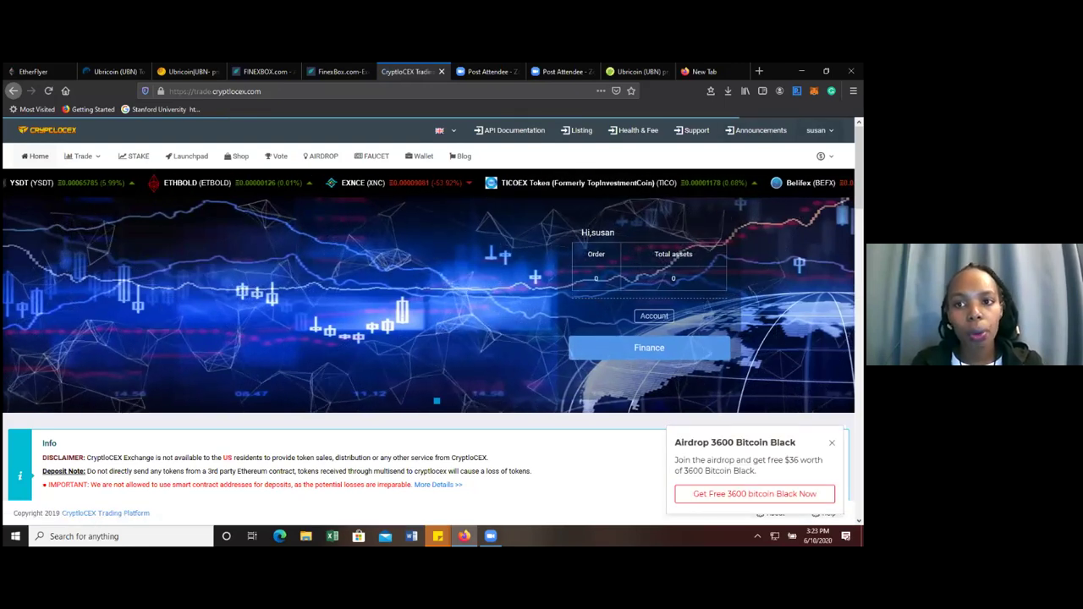
# - Open the signed-in account's My Wallet page in the Financial Center and view the account options
pyautogui.moveTo(819, 130)
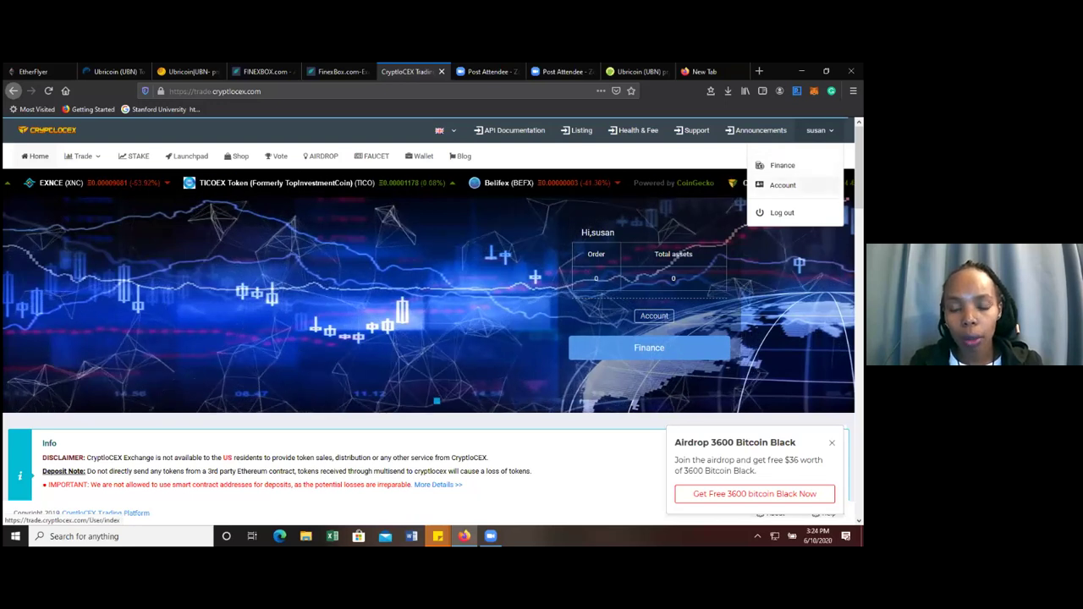
pyautogui.click(783, 185)
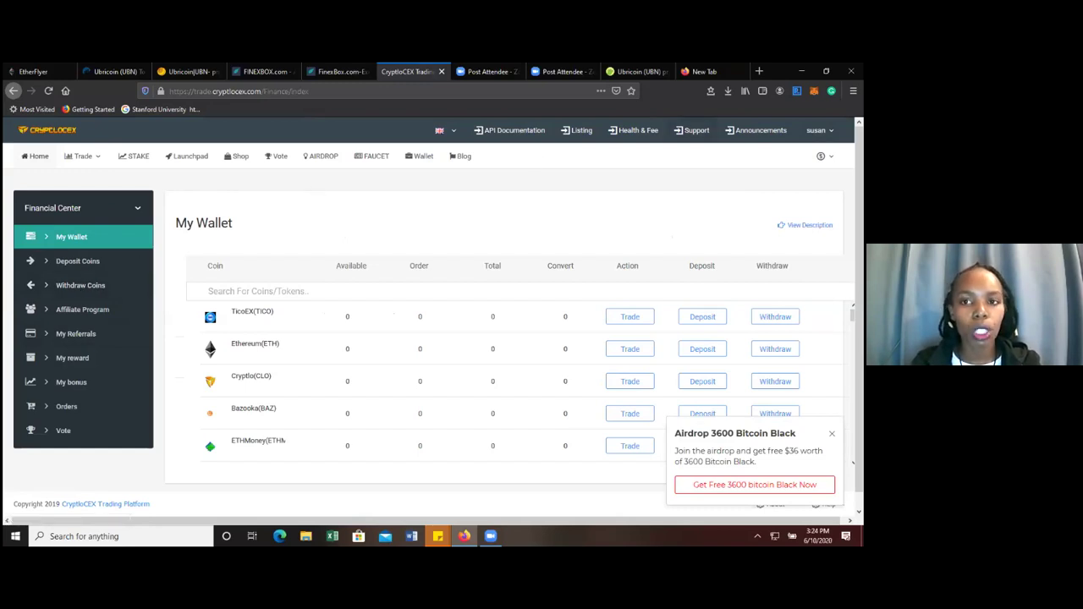
pyautogui.click(816, 130)
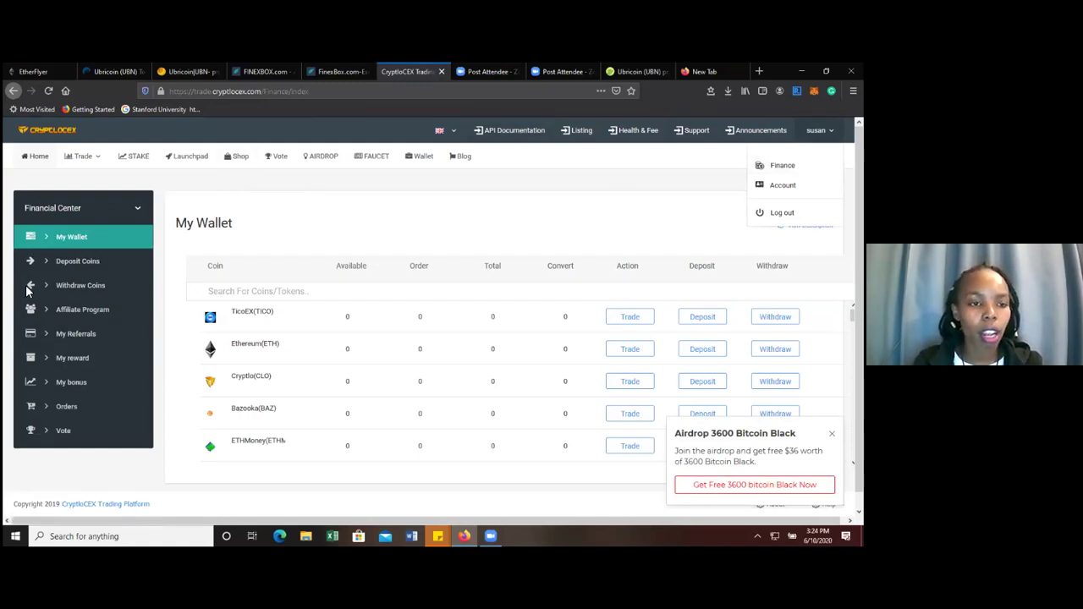
# - Open the coin deposit page for Ubricoin (UBN) and select its full wallet address
pyautogui.click(85, 269)
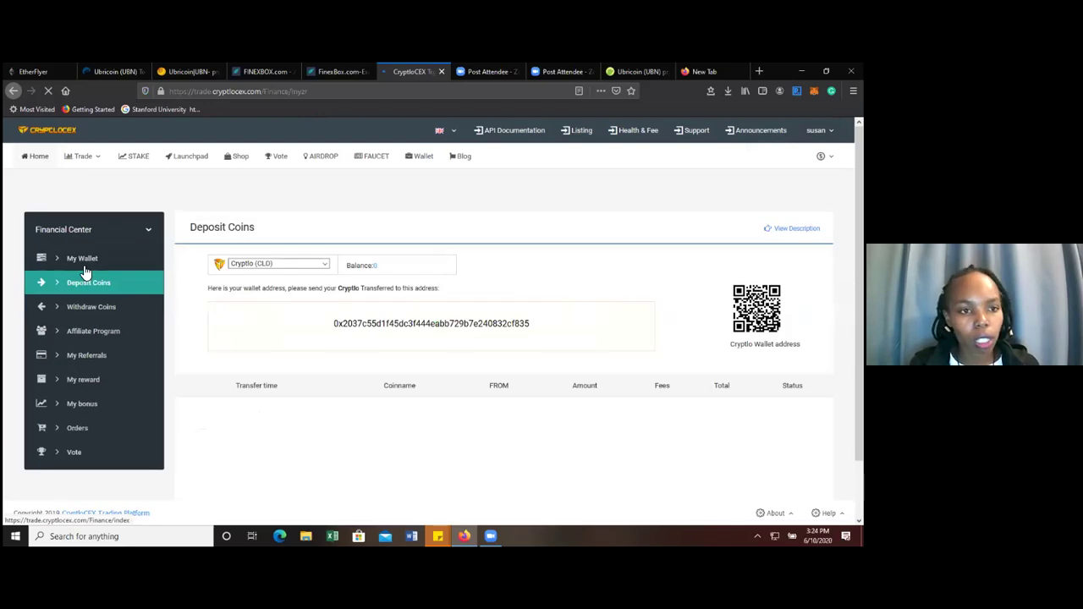
pyautogui.click(290, 267)
pyautogui.press('u')
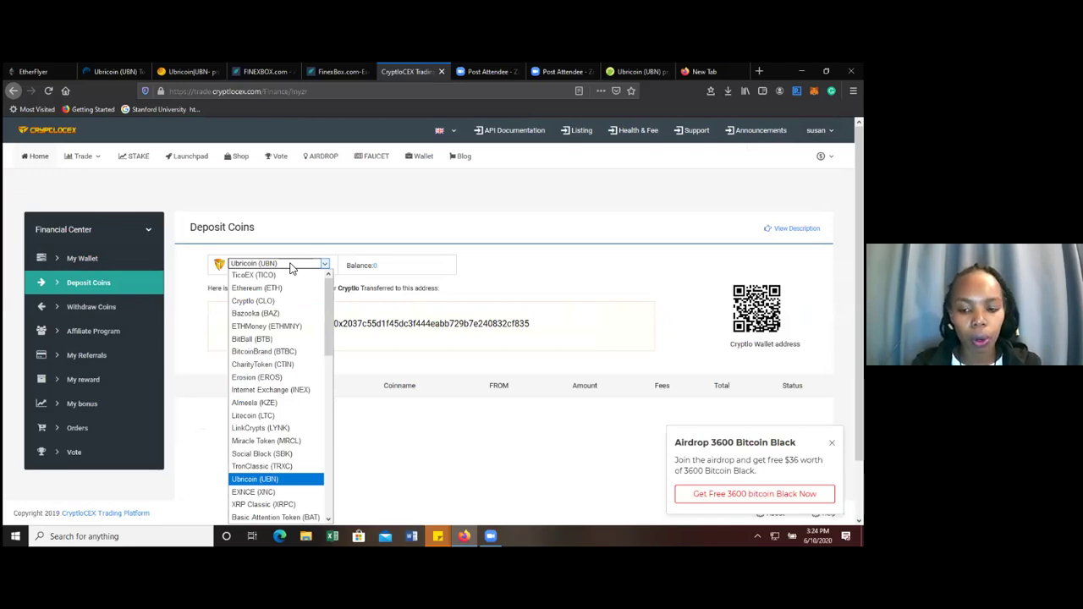
pyautogui.press('Return')
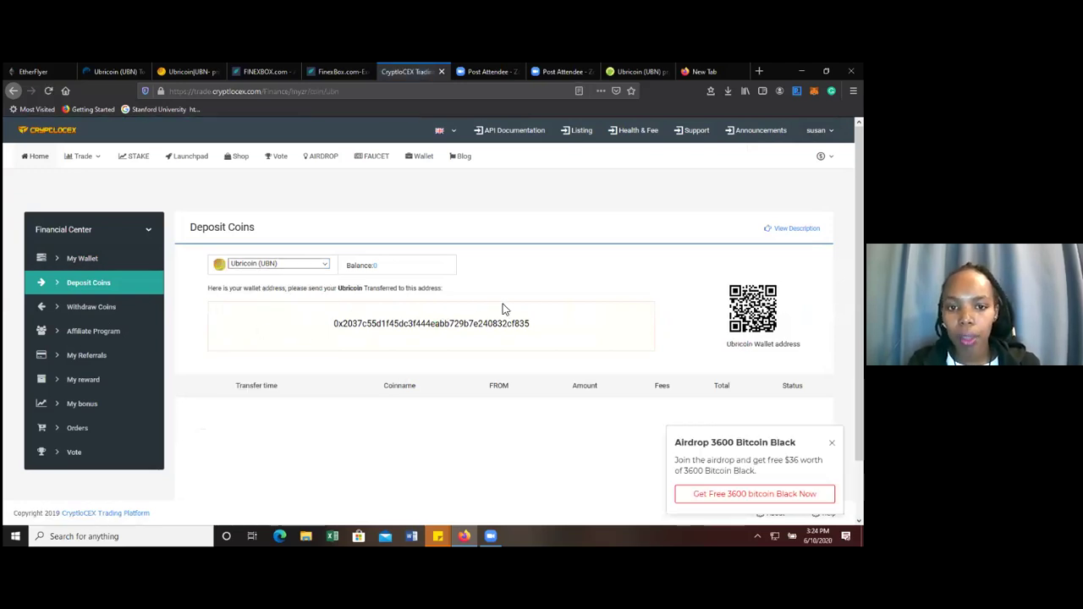
pyautogui.moveTo(534, 324); pyautogui.dragTo(316, 329)
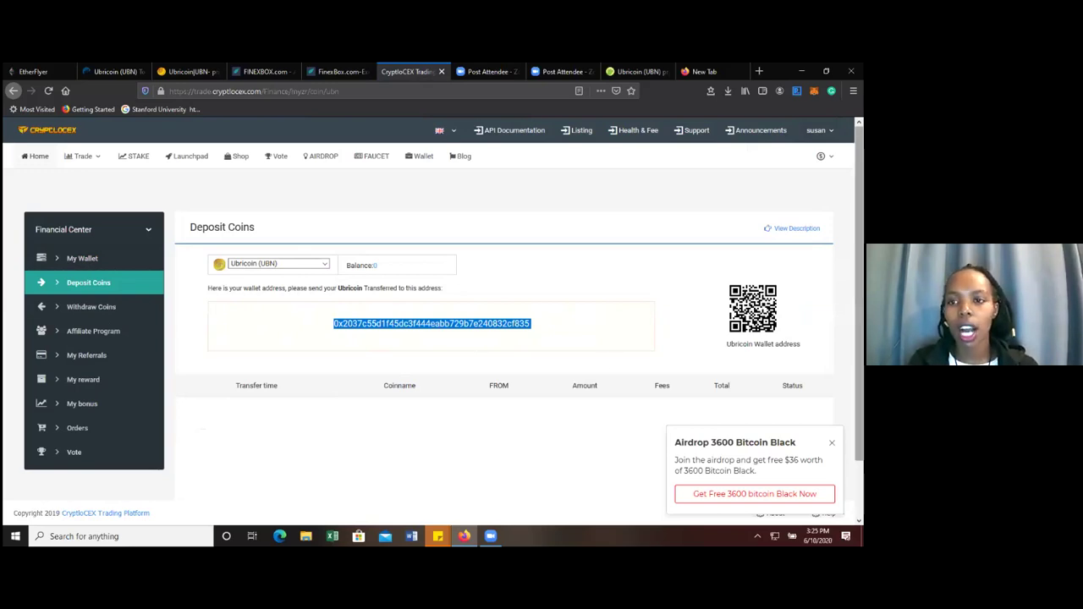
pyautogui.scroll(-1, 433, 314)
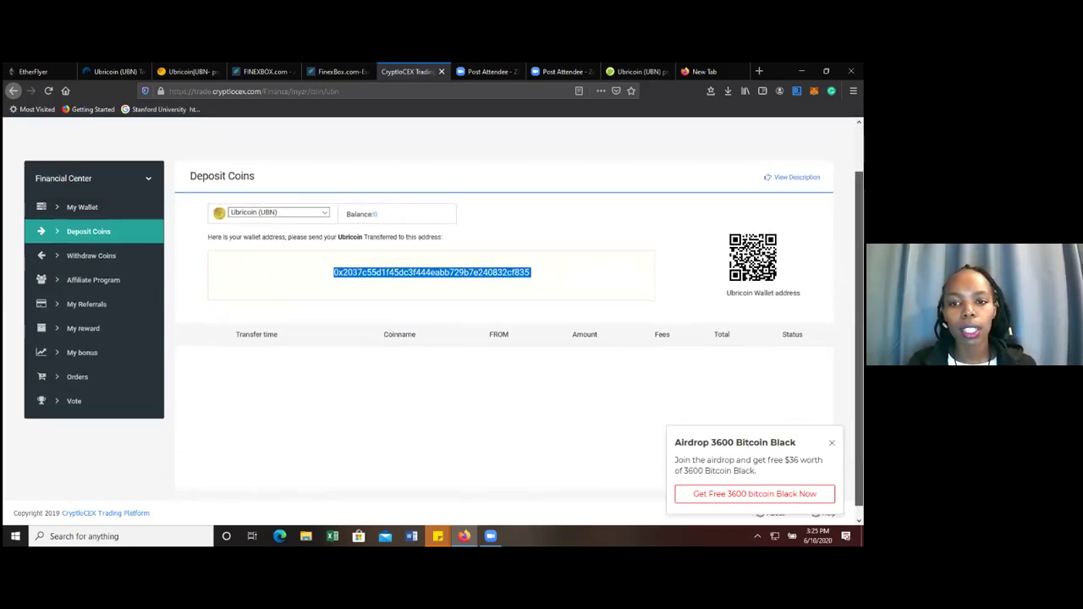
pyautogui.scroll(1, 560, 366)
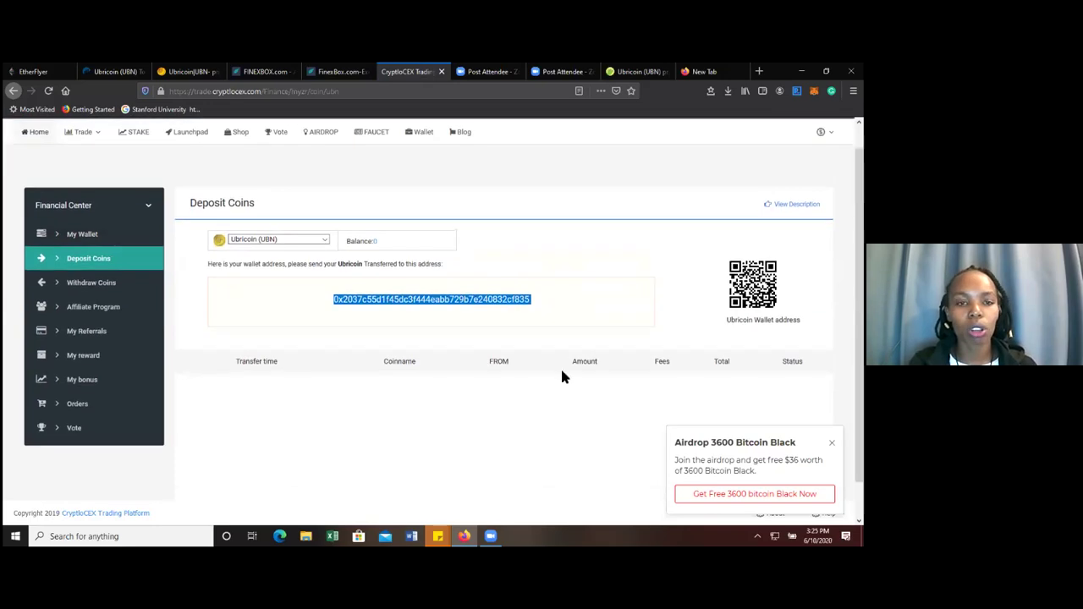
# - Change the deposit coin to Ethereum (ETH) to show its wallet address
pyautogui.click(325, 240)
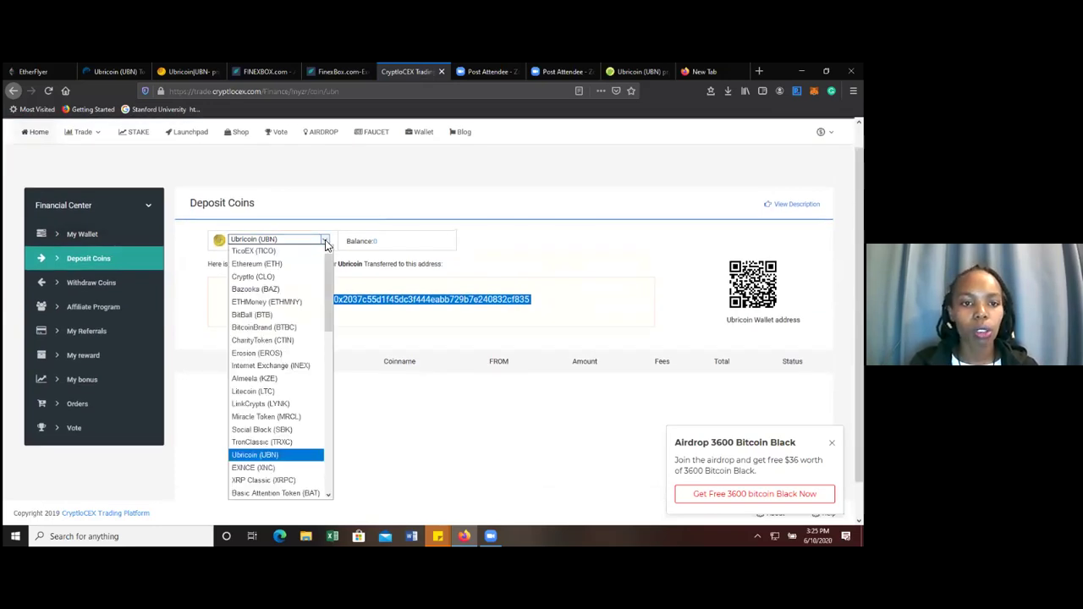
pyautogui.press('Down')
pyautogui.press('Down')
pyautogui.press('Down')
pyautogui.press('Down')
pyautogui.press('Down')
pyautogui.press('Down')
pyautogui.press('Down')
pyautogui.press('Down')
pyautogui.press('Down')
pyautogui.press('Down')
pyautogui.press('Down')
pyautogui.press('Down')
pyautogui.press('Down')
pyautogui.press('Down')
pyautogui.press('Down')
pyautogui.press('Down')
pyautogui.press('Down')
pyautogui.press('Down')
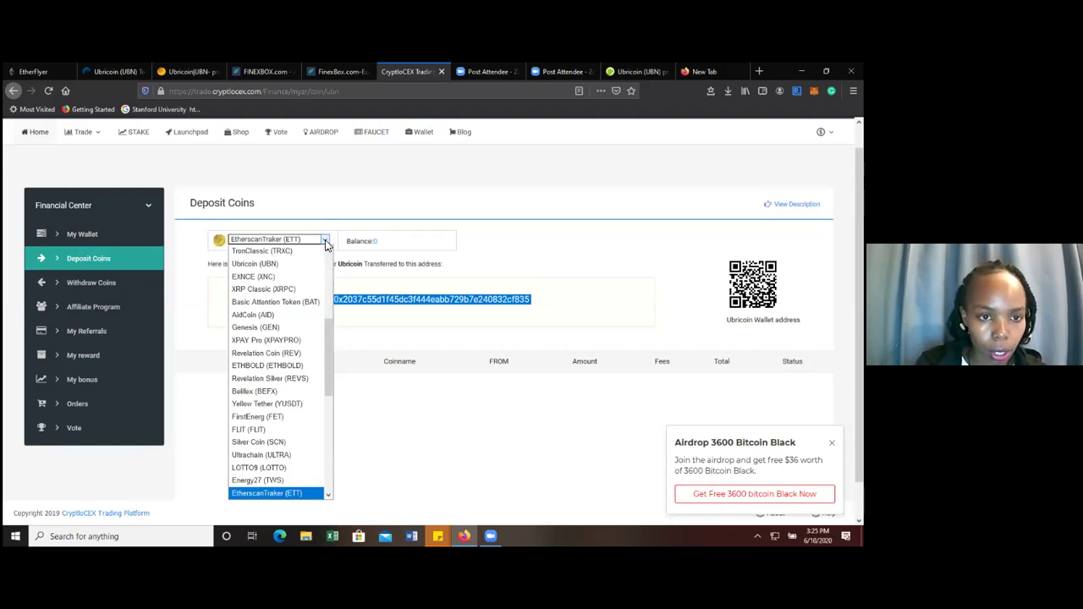
pyautogui.press('e')
pyautogui.press('r')
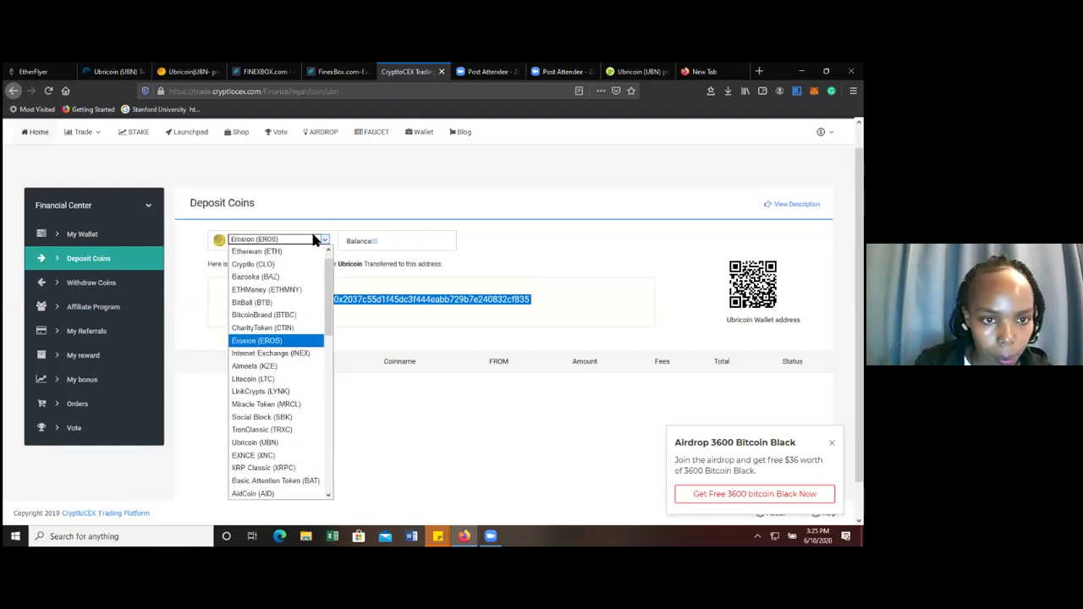
pyautogui.click(279, 252)
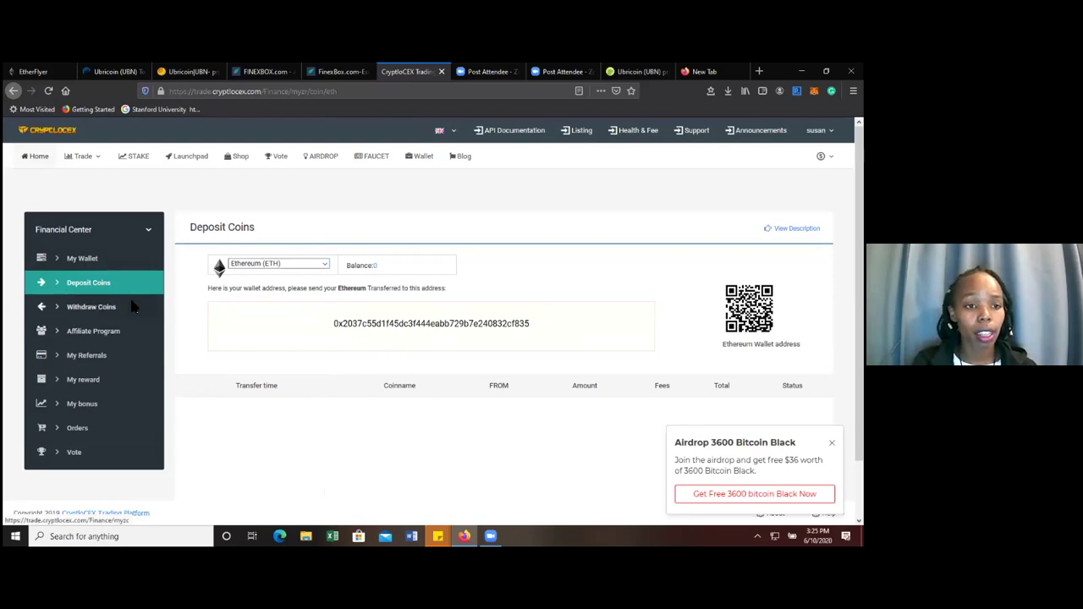
# - Open the coin withdrawal form and set the withdrawal currency to Ubricoin (UBN)
pyautogui.click(87, 311)
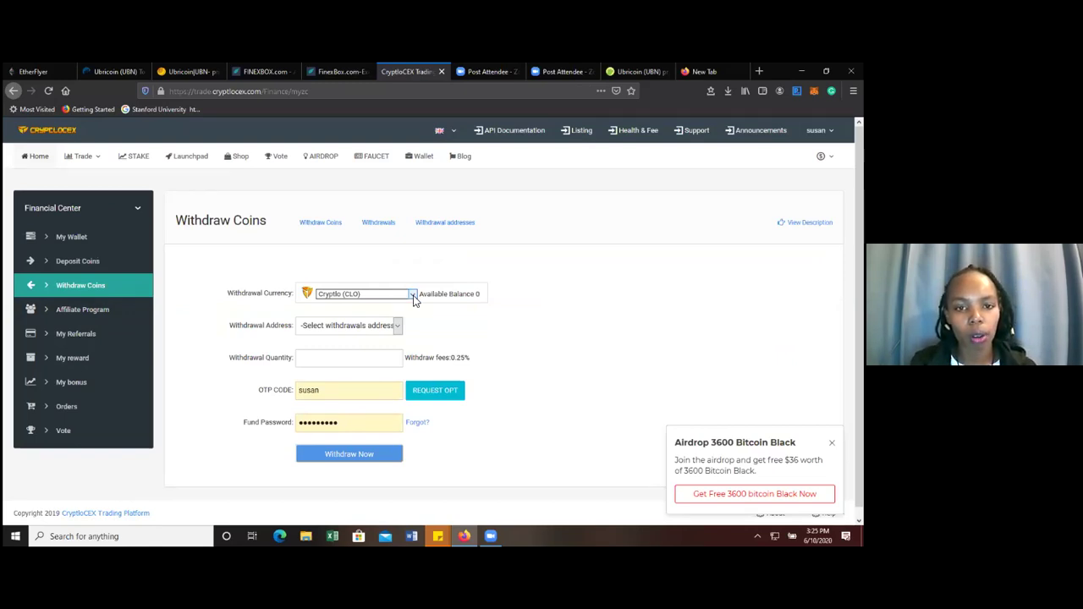
pyautogui.click(403, 298)
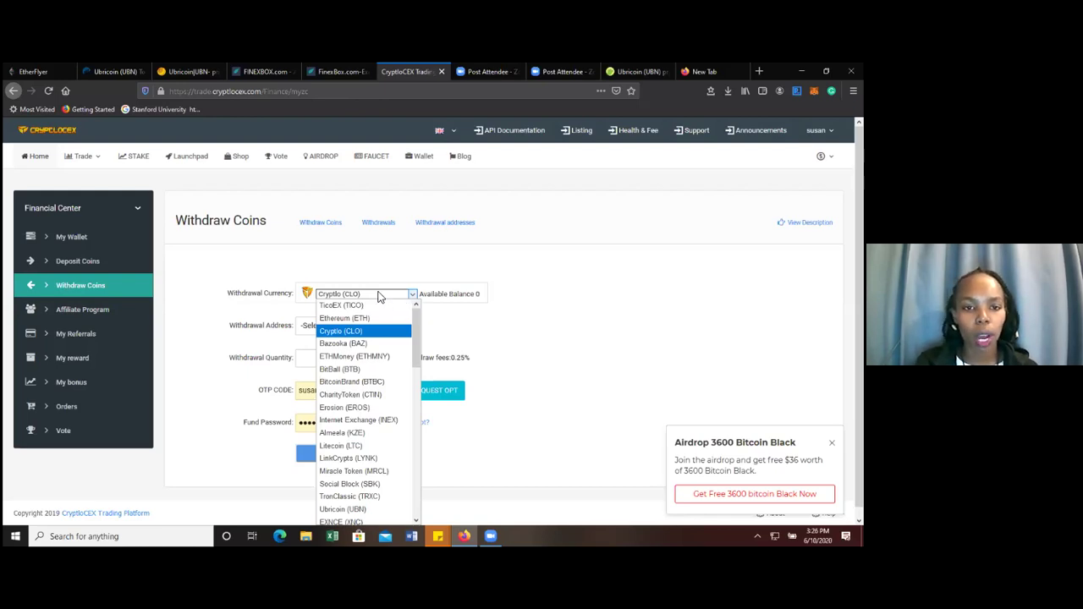
pyautogui.press('u')
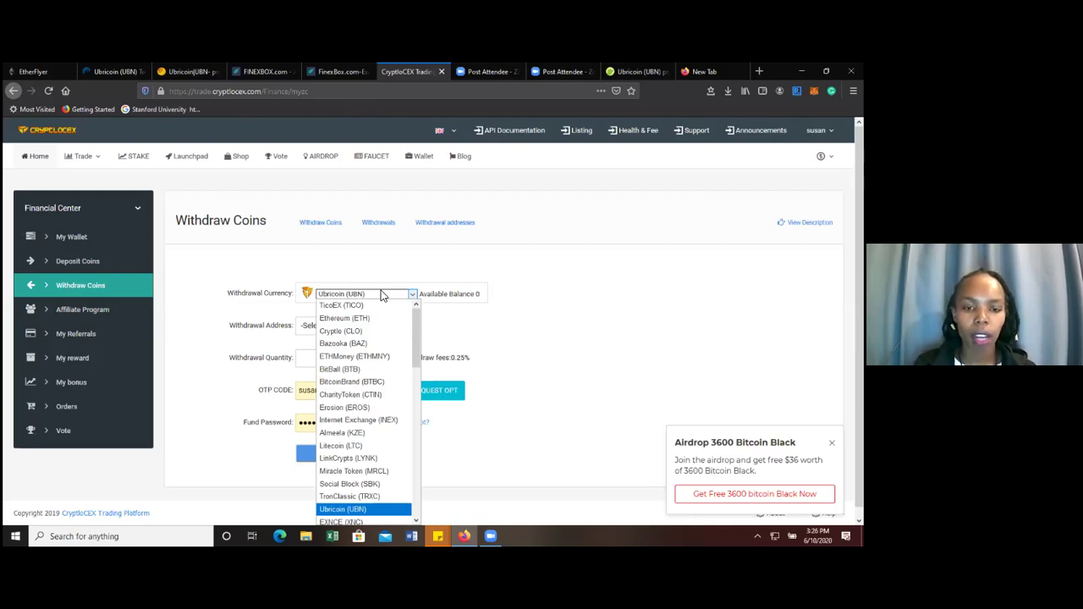
pyautogui.click(381, 293)
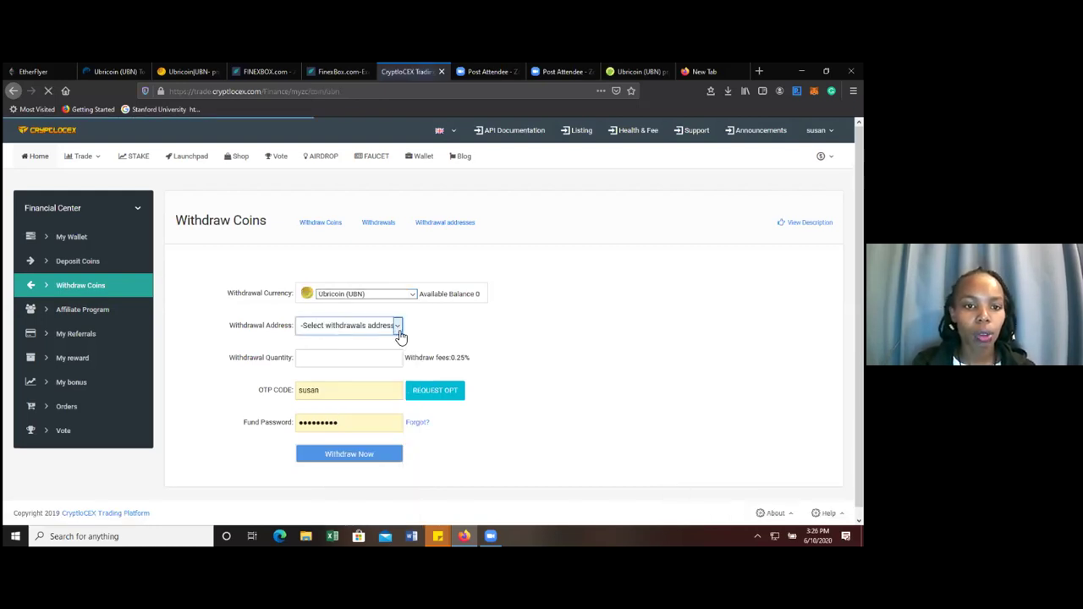
# - Check the withdrawal address choices without picking one, and place the cursor in the withdrawal quantity field
pyautogui.click(398, 329)
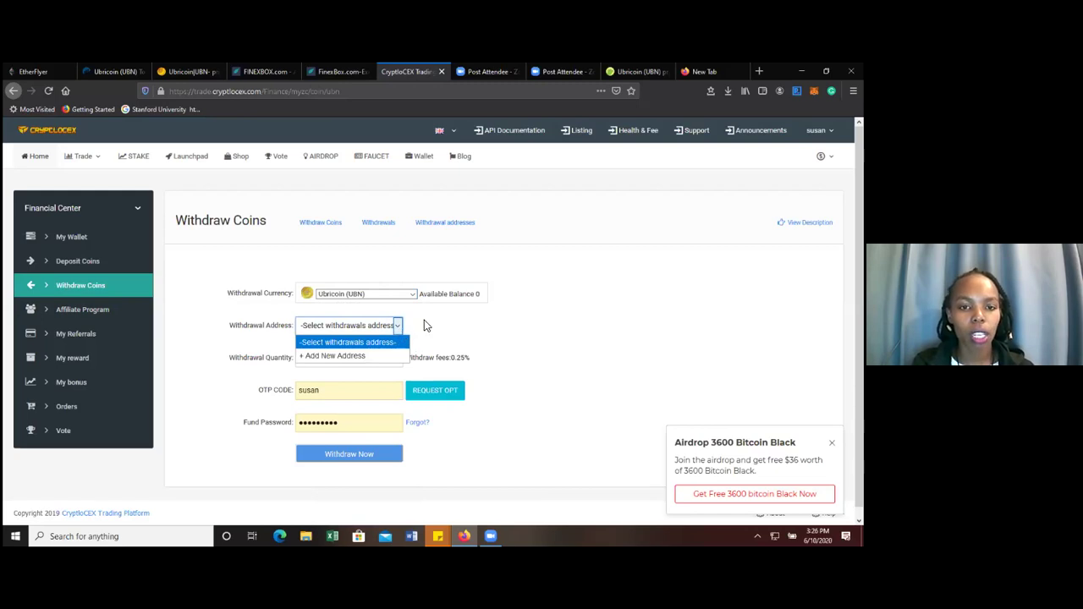
pyautogui.click(426, 326)
pyautogui.click(360, 351)
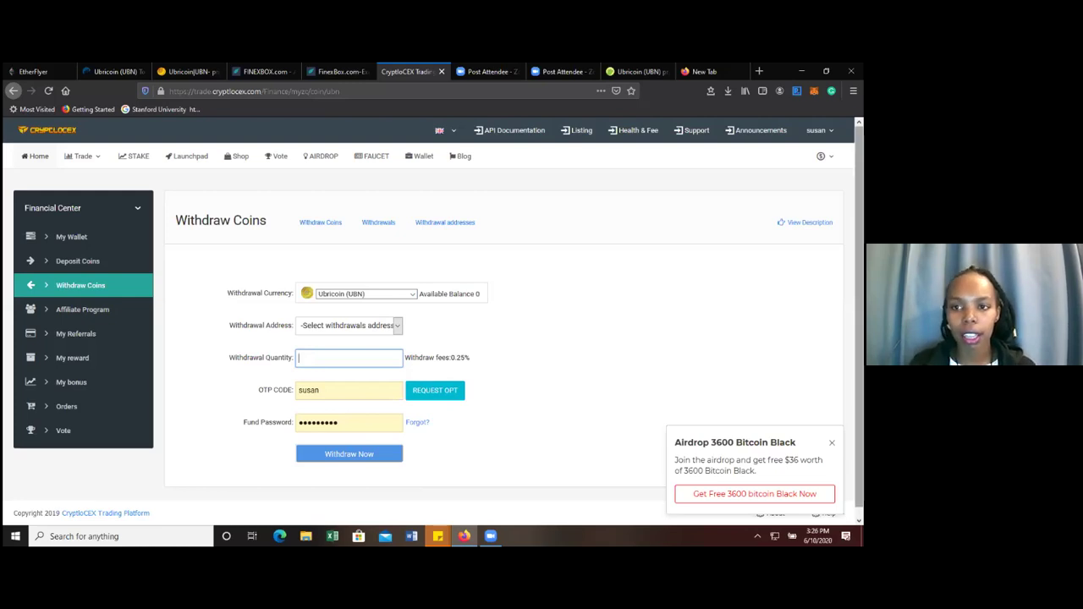
# - Open the Ubricoin (UBN) trading page in the CLO market from the list of trading pairs
pyautogui.scroll(-1, 433, 317)
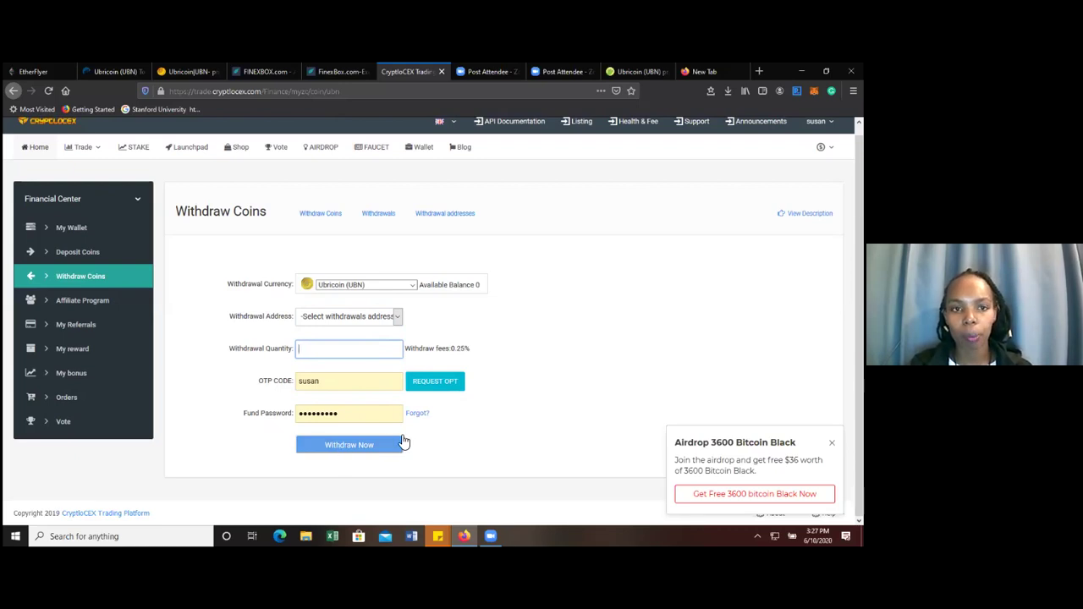
pyautogui.moveTo(88, 148)
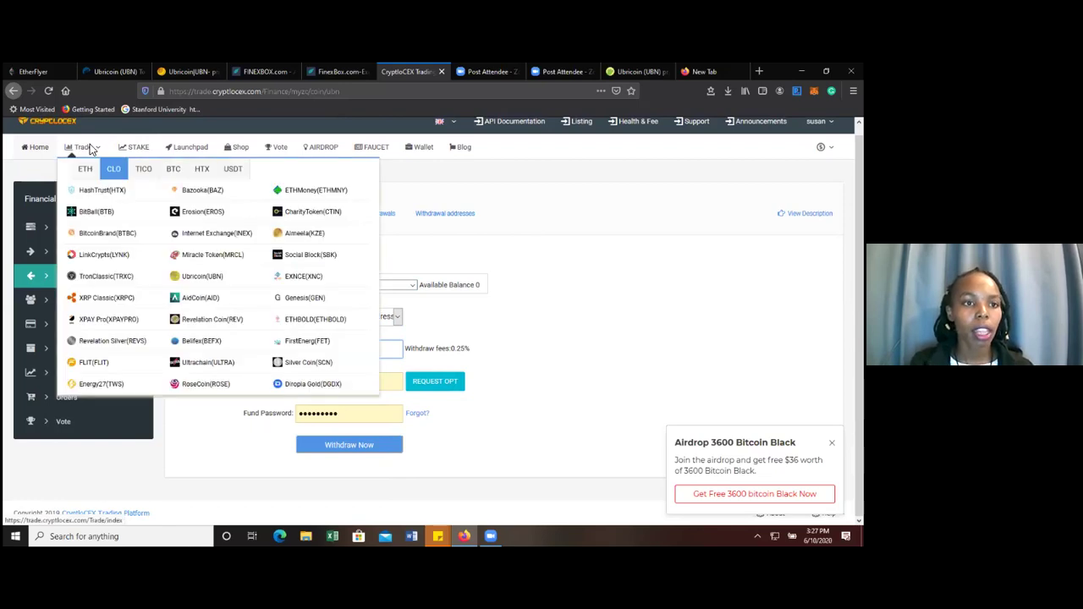
pyautogui.moveTo(88, 168)
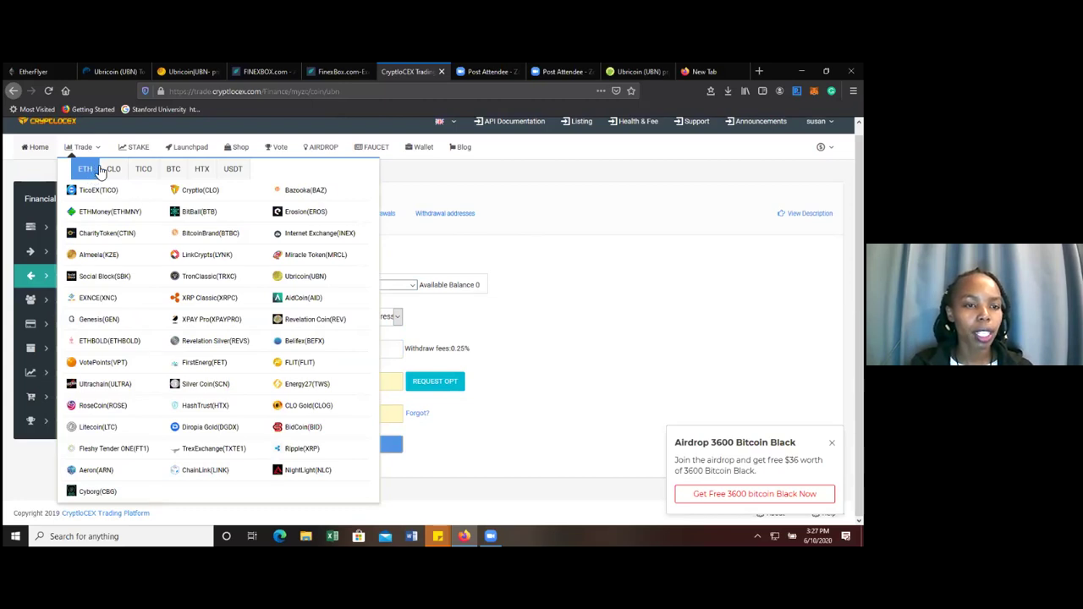
pyautogui.moveTo(143, 181)
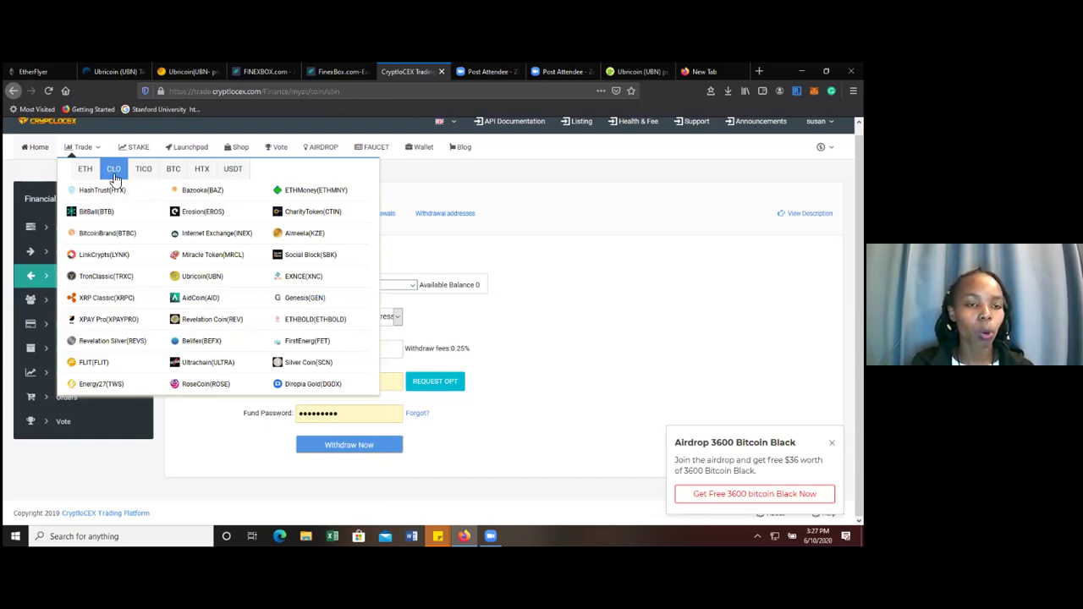
pyautogui.click(200, 280)
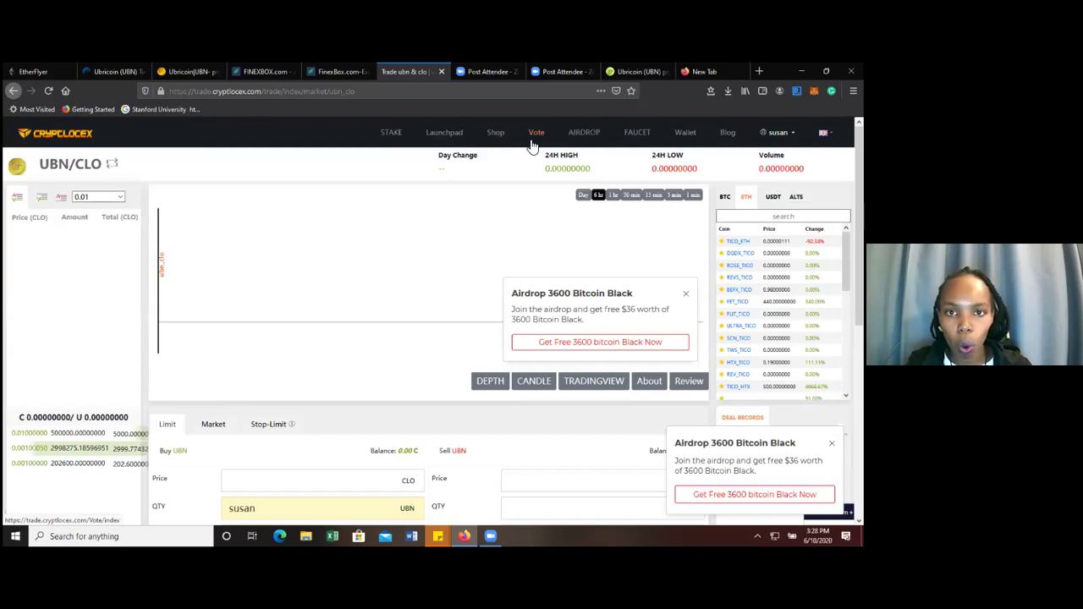
pyautogui.moveTo(778, 132)
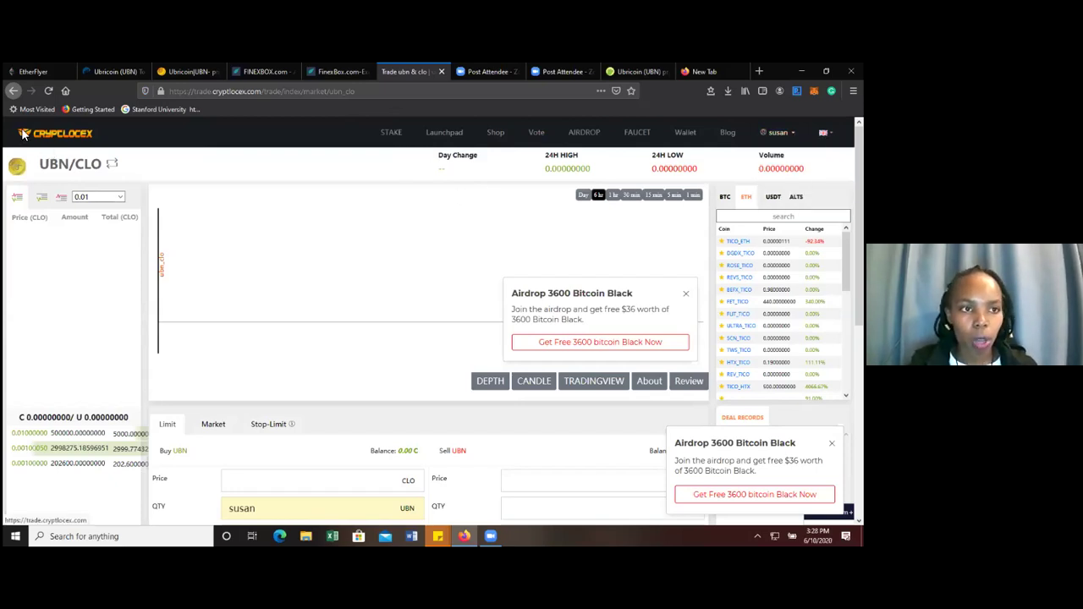
# - Leave the UBN/CLO trading page and return to the exchange's home page
pyautogui.click(14, 93)
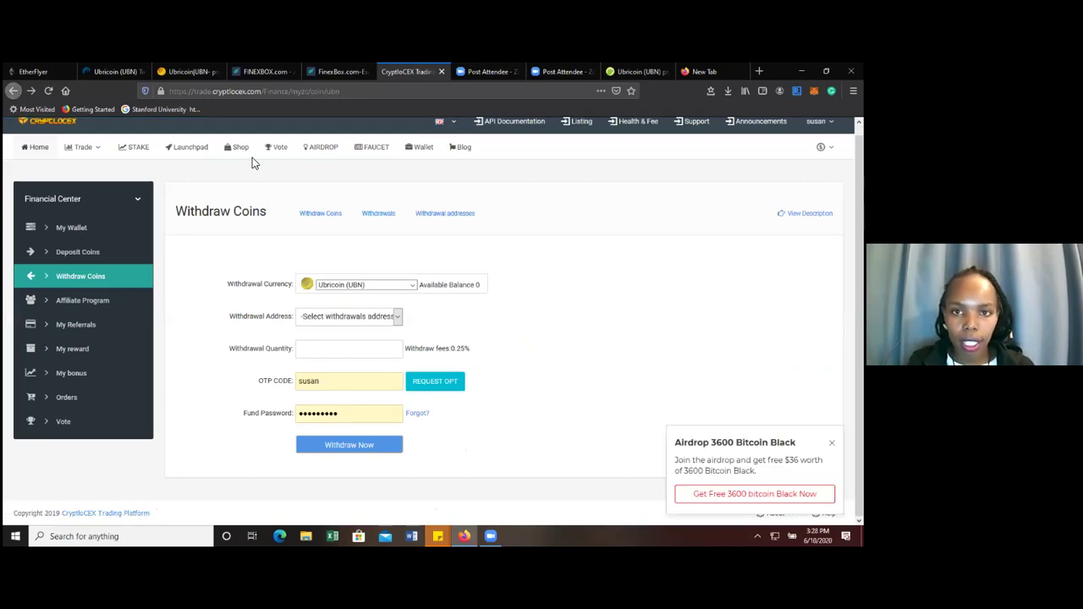
pyautogui.scroll(1, 434, 317)
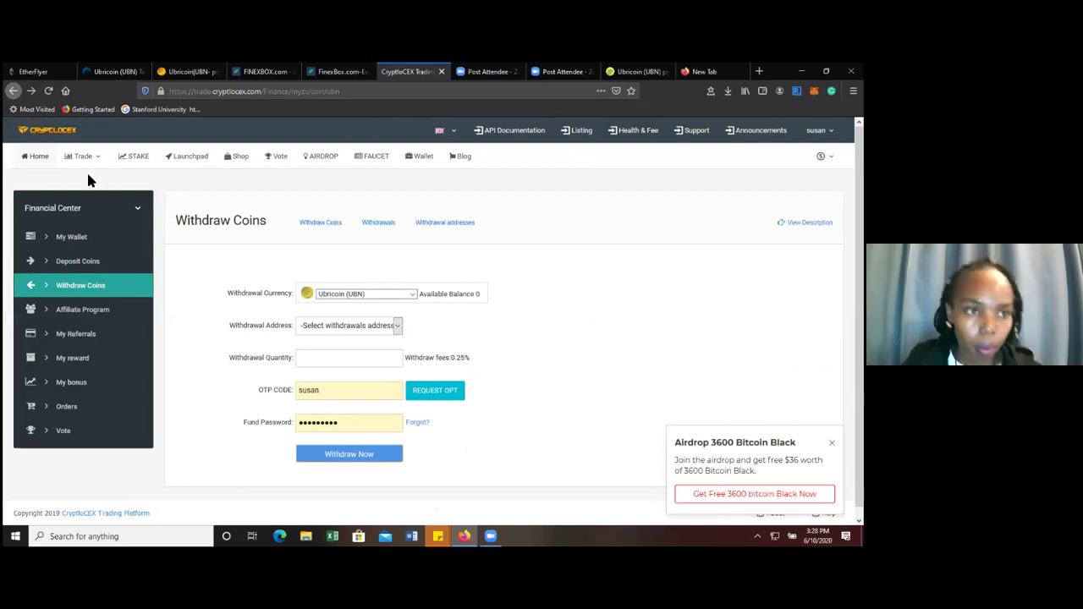
pyautogui.click(32, 160)
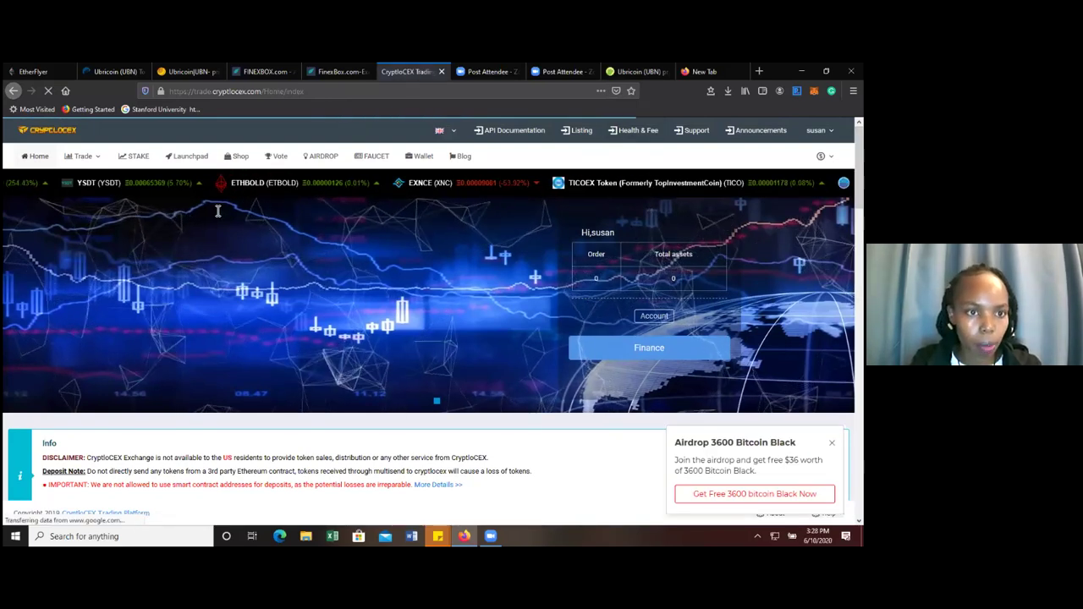
# - Search the ETH markets for "ubr" and open the UBN/ETH trading page to view its chart and order form
pyautogui.scroll(-4, 212, 223)
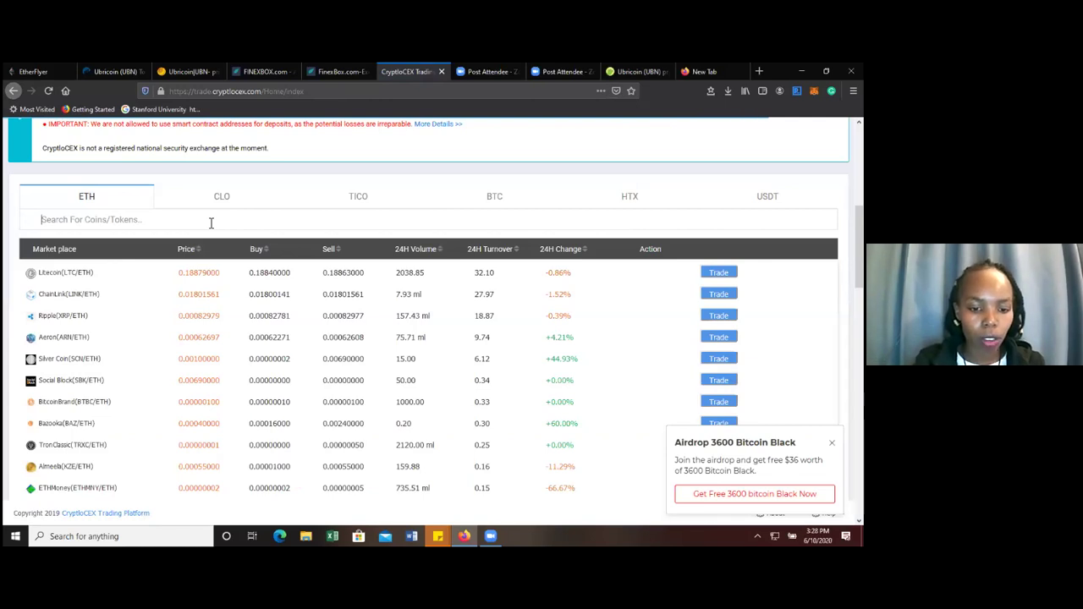
pyautogui.click(212, 223)
pyautogui.write('ubn')
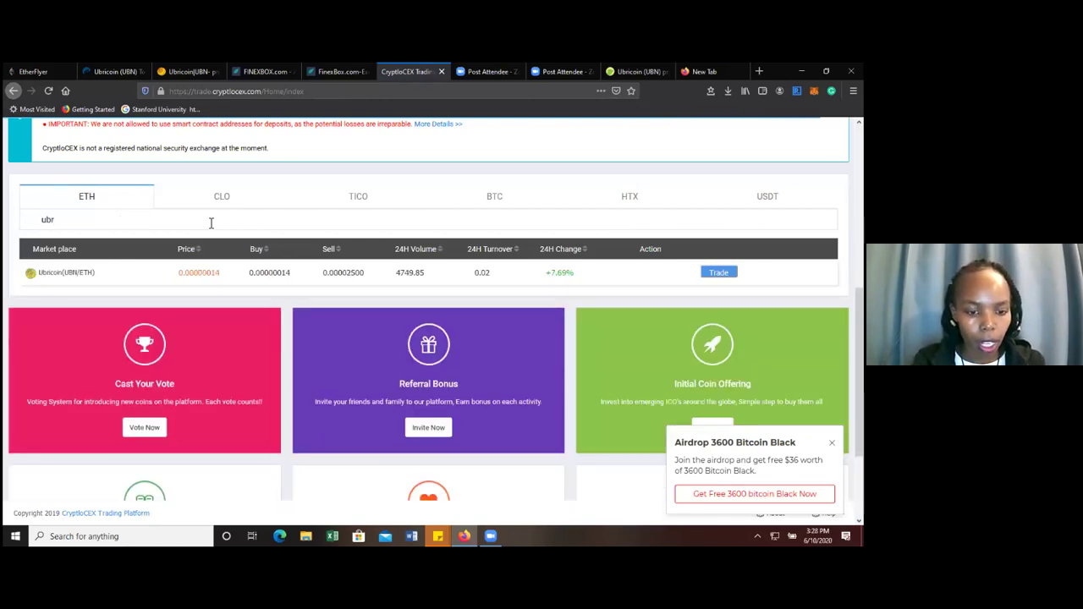
pyautogui.click(64, 274)
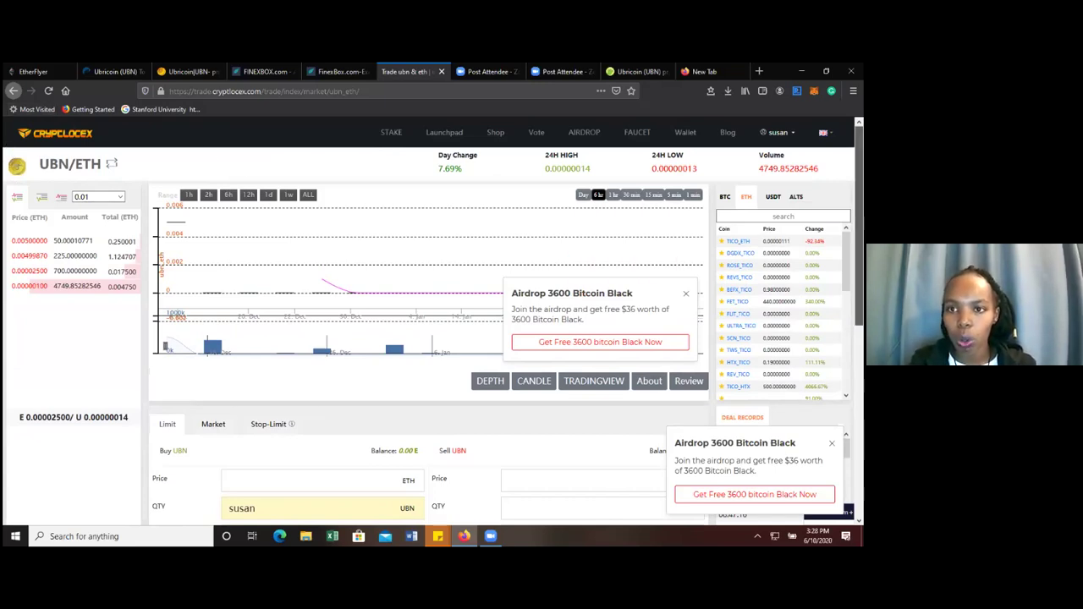
pyautogui.scroll(-2, 436, 326)
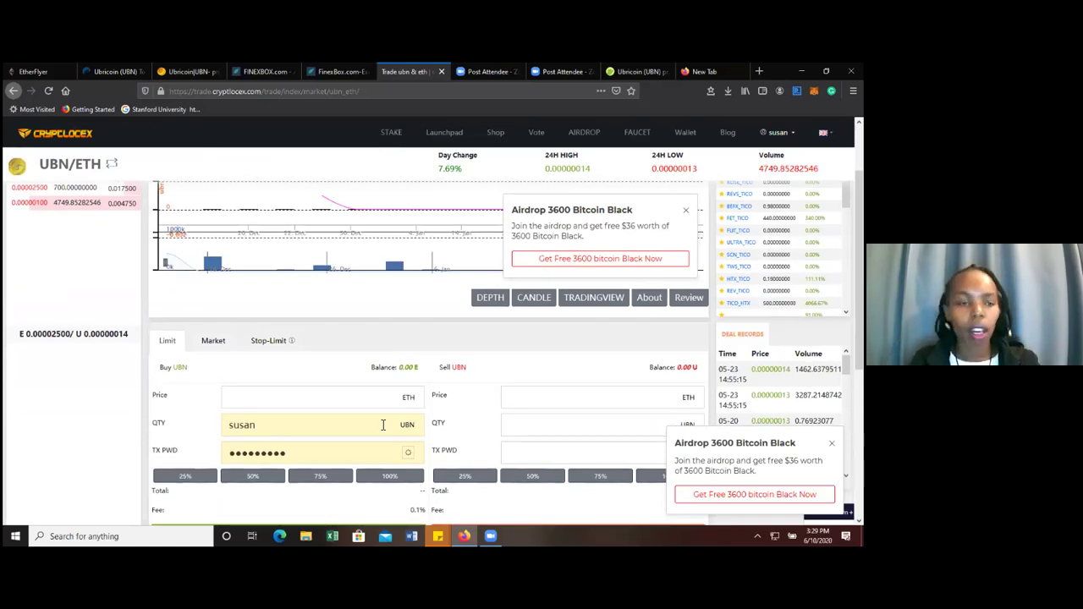
pyautogui.scroll(2, 141, 413)
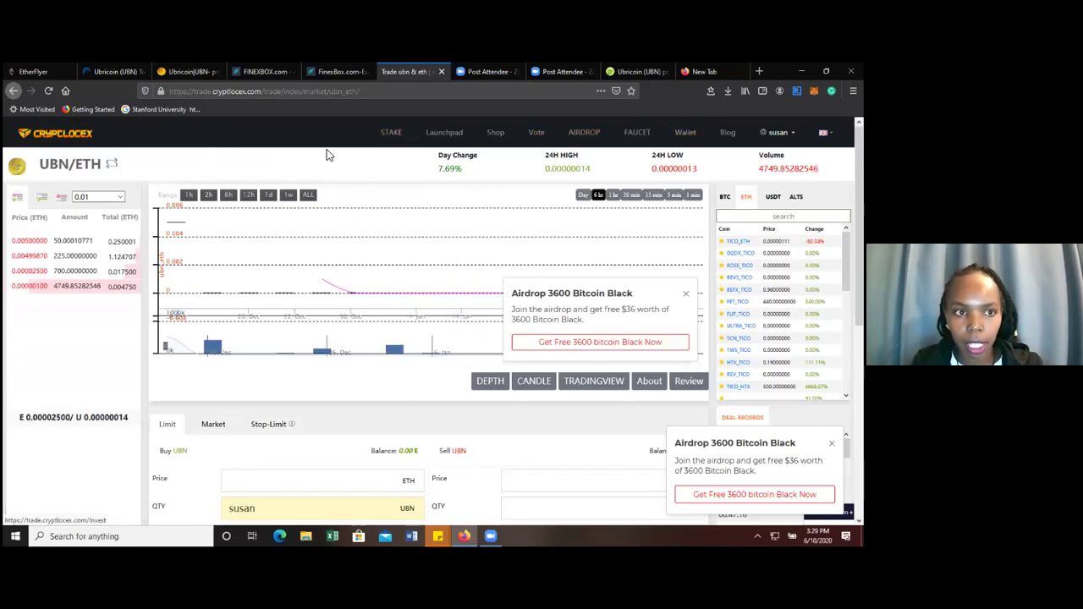
# - Return to the exchange's home page and open the System Health page listing coin status
pyautogui.click(13, 94)
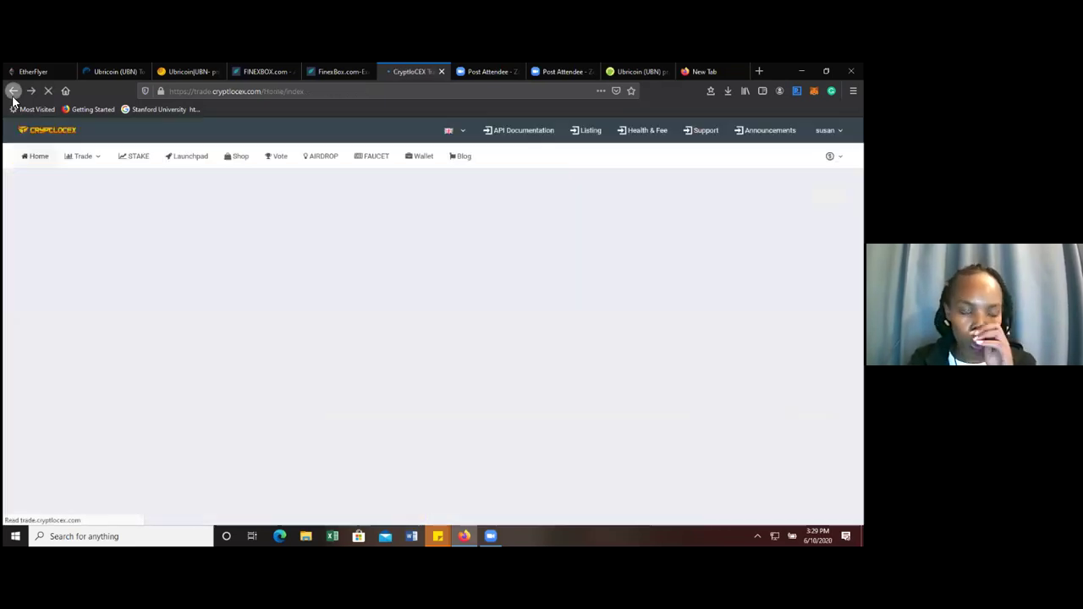
pyautogui.scroll(-3, 50, 294)
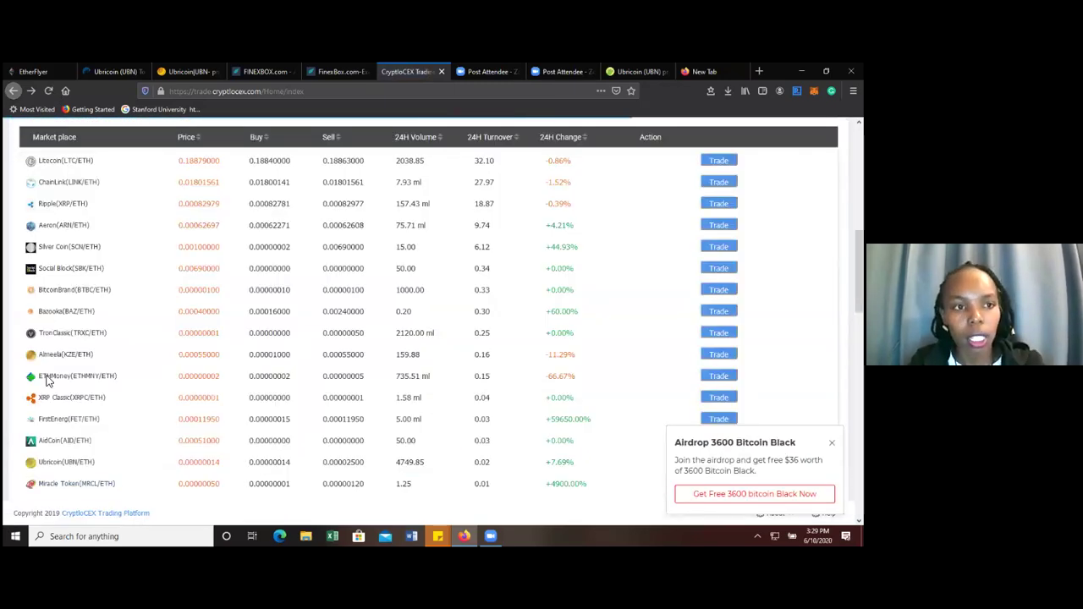
pyautogui.scroll(-4, 79, 378)
pyautogui.scroll(-5, 80, 379)
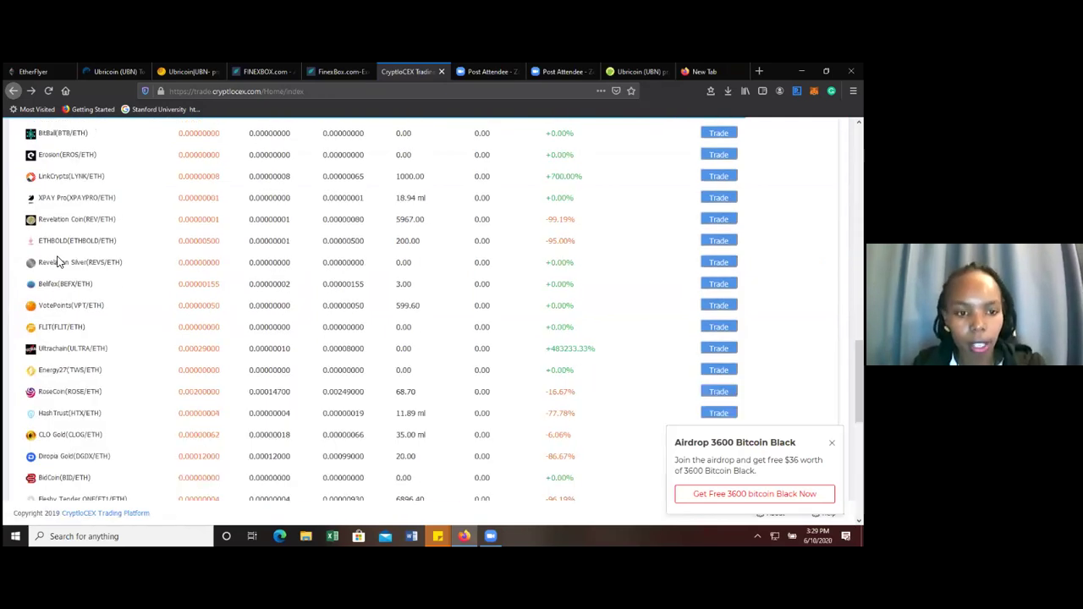
pyautogui.scroll(-5, 77, 225)
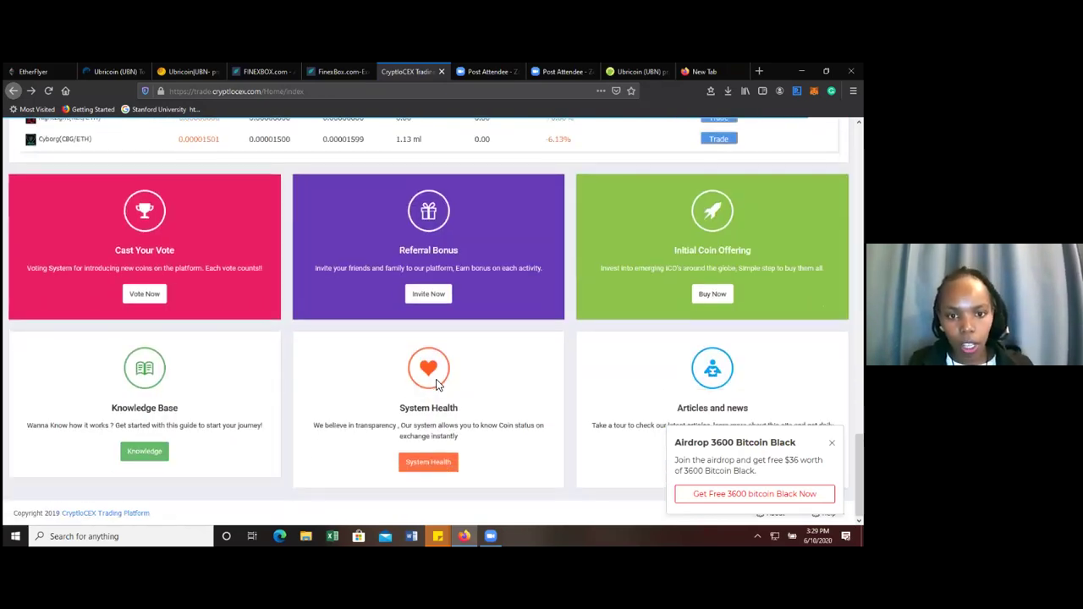
pyautogui.click(430, 463)
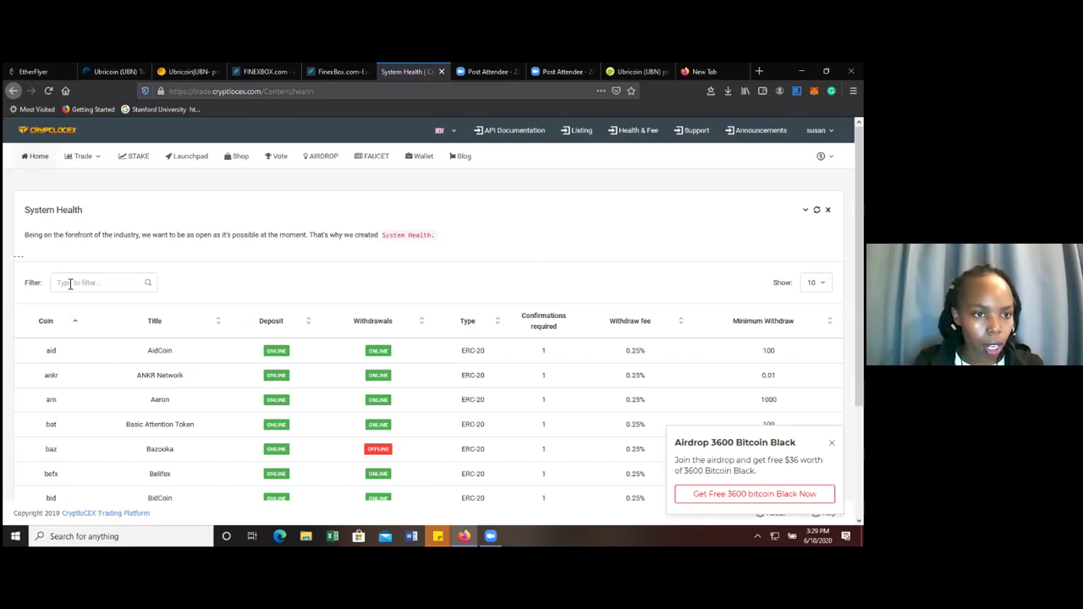
# - Filter the System Health coin list by "ubn" to check Ubricoin's deposit and withdrawal status
pyautogui.click(70, 283)
pyautogui.write('ubi')
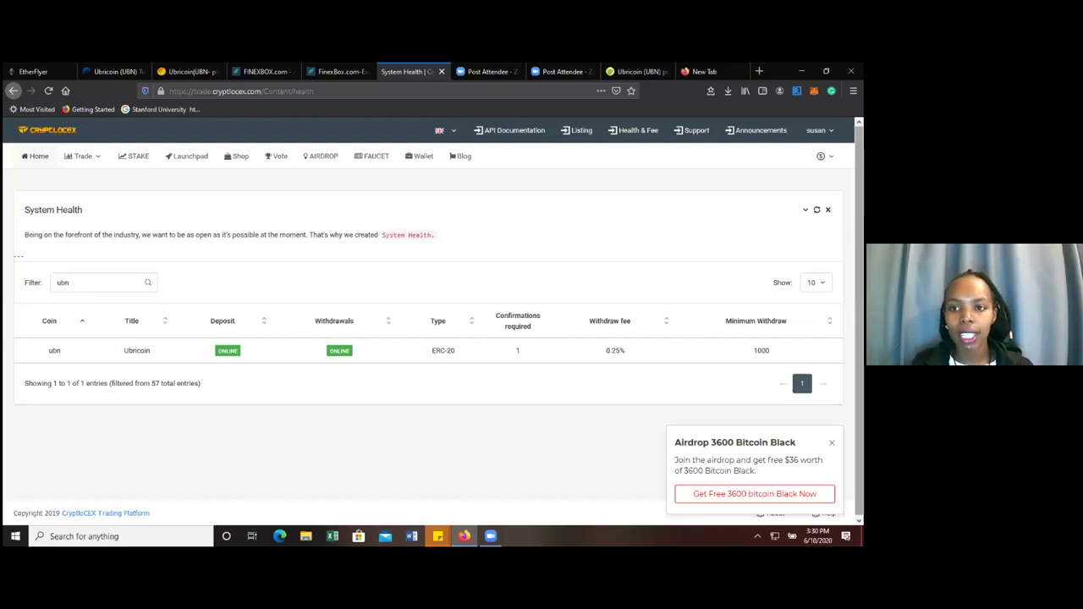
pyautogui.scroll(-1, 431, 339)
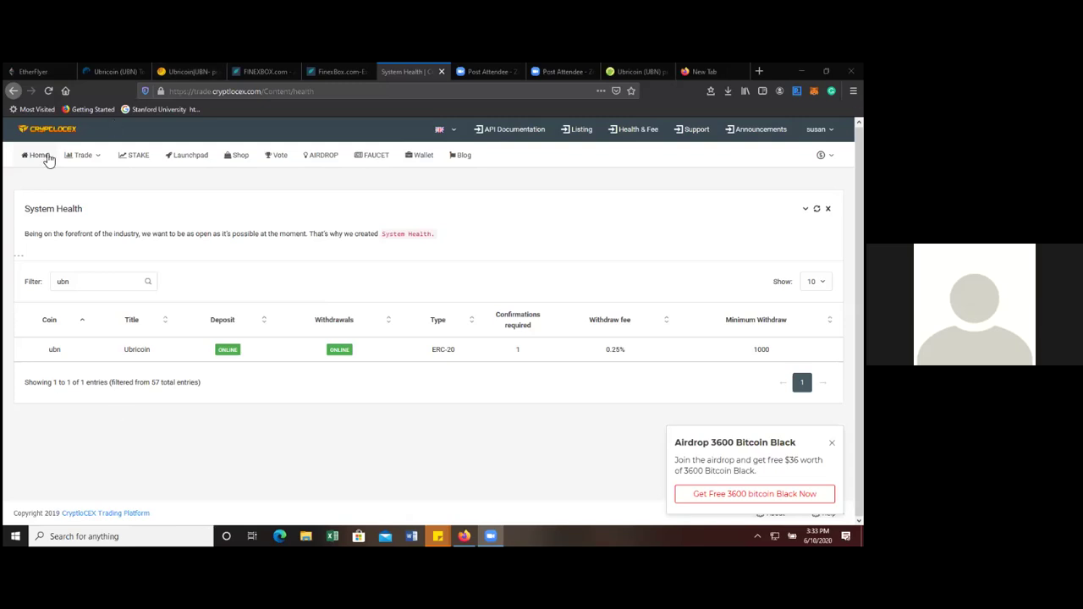
# - Open the Ubricoin trading page in the ETH market and bring up its limit buy and sell forms
pyautogui.moveTo(44, 164)
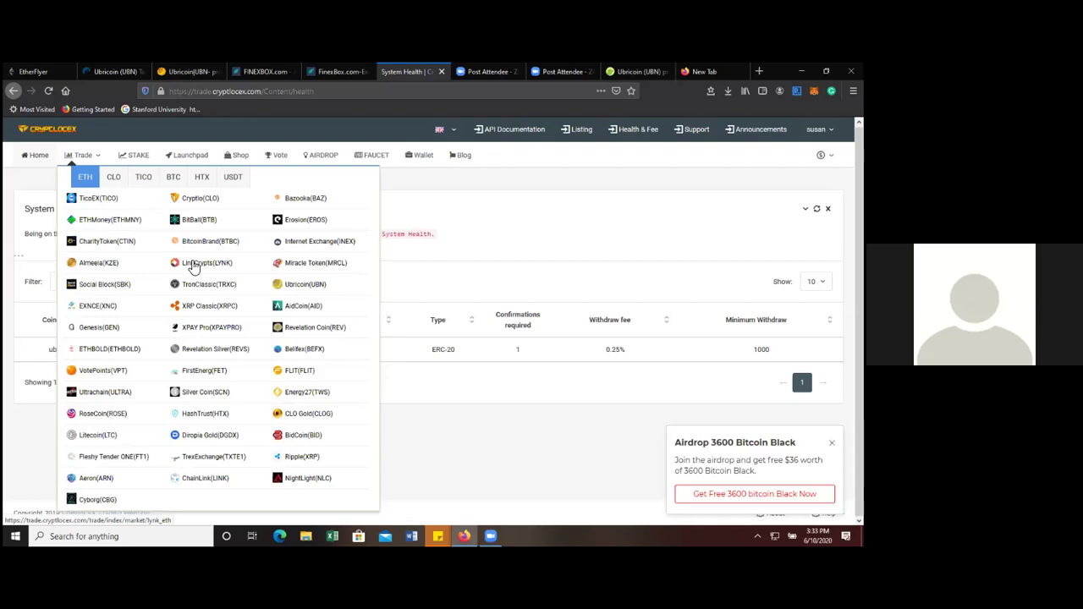
pyautogui.click(287, 289)
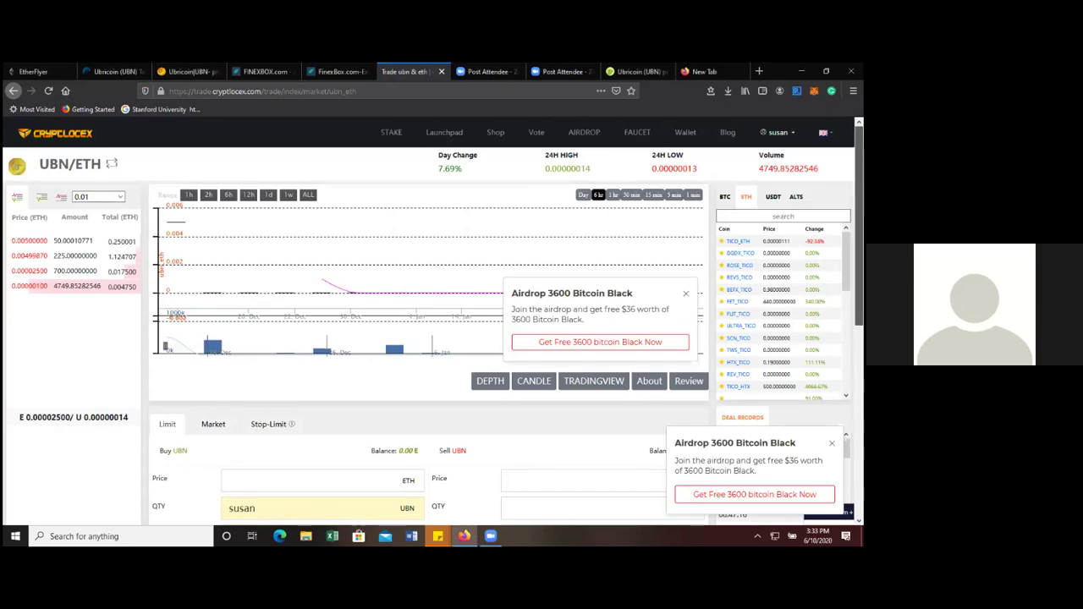
pyautogui.scroll(-2, 436, 327)
pyautogui.scroll(-2, 436, 327)
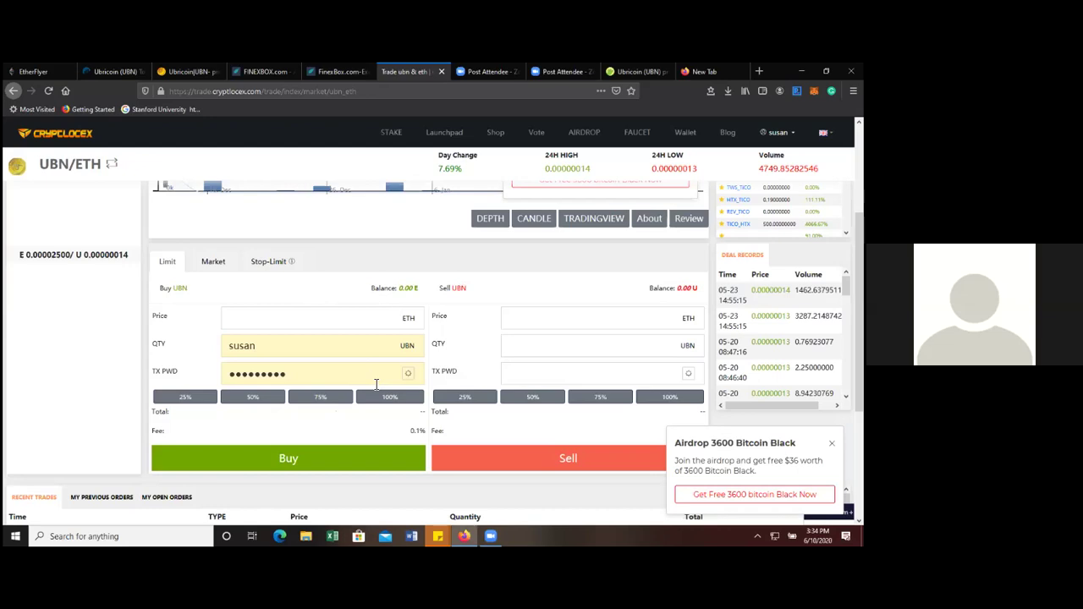
# - Clear the autofilled text from the quantity field of the Buy UBN limit order
pyautogui.click(269, 353)
pyautogui.press('BackSpace')
pyautogui.press('BackSpace')
pyautogui.press('BackSpace')
pyautogui.press('BackSpace')
pyautogui.press('BackSpace')
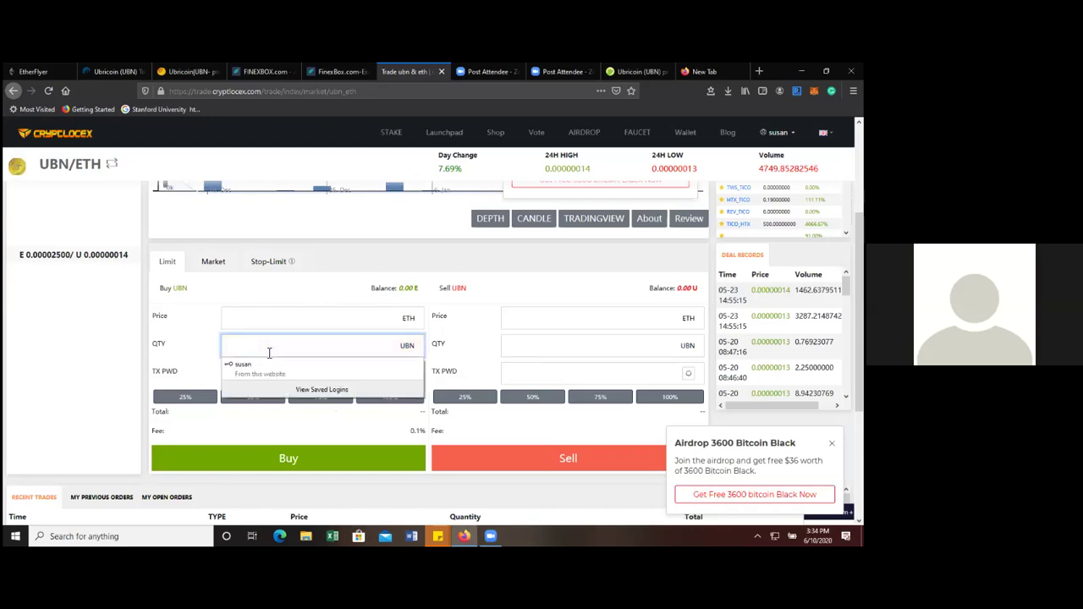